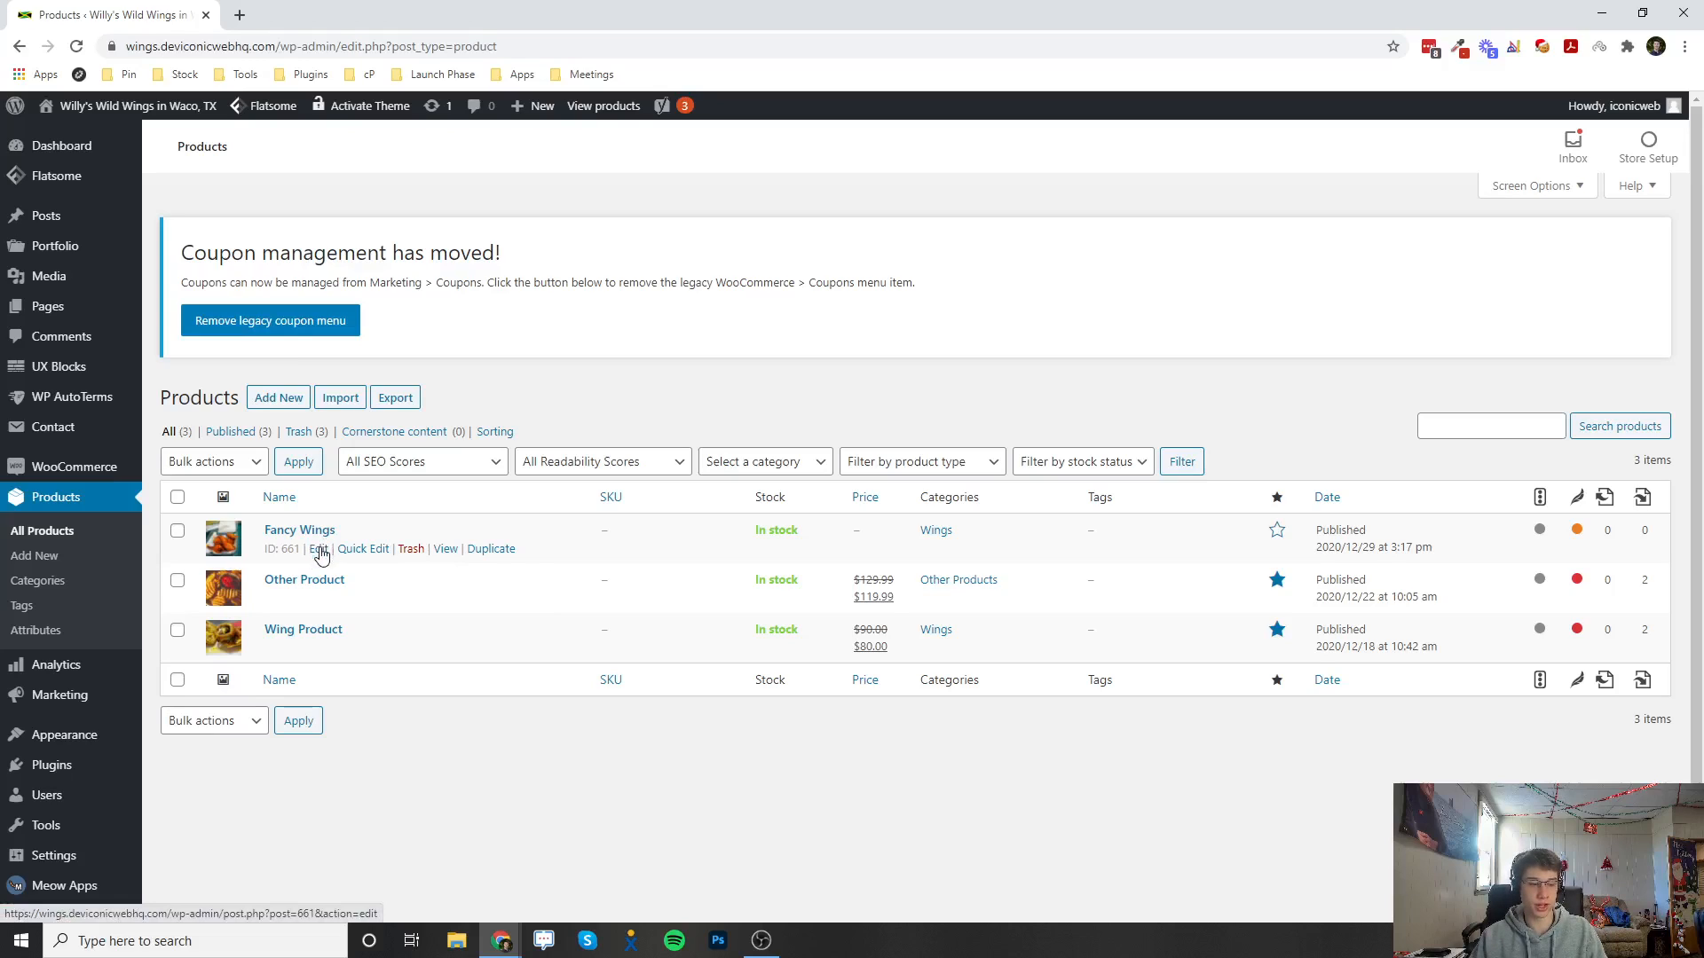
Open the Fancy Wings product for editing and find its product data settings.
left_click(319, 551)
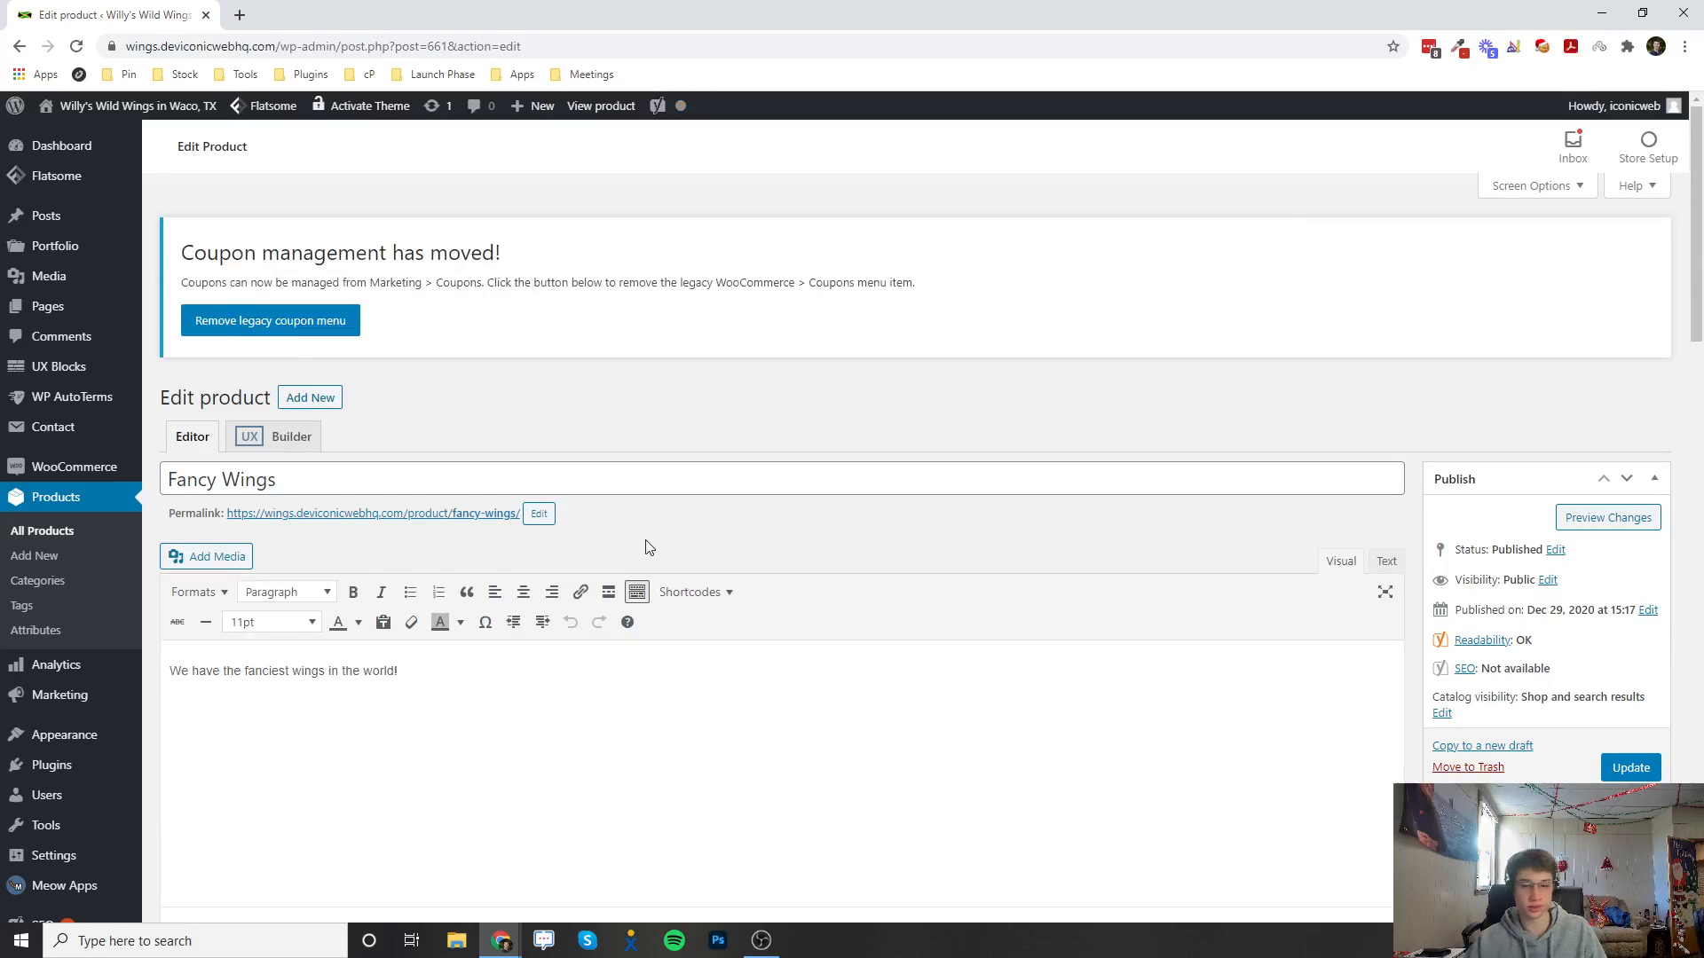
scroll(443, 438, "down", 2)
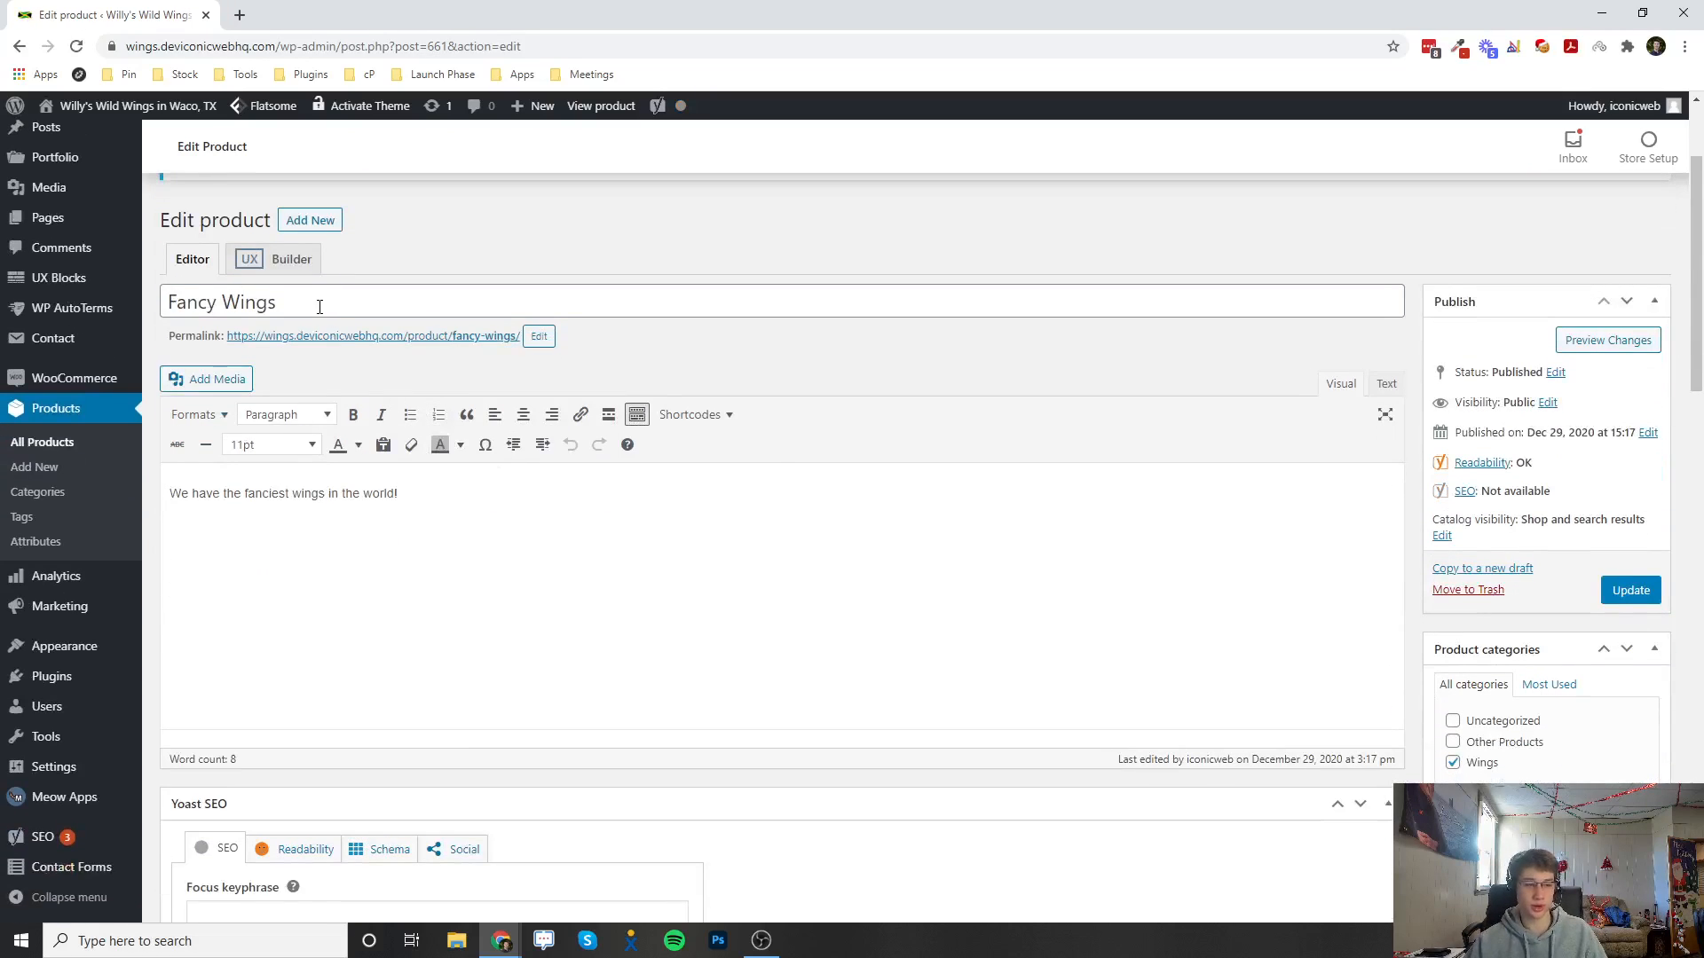
scroll(1439, 703, "down", 8)
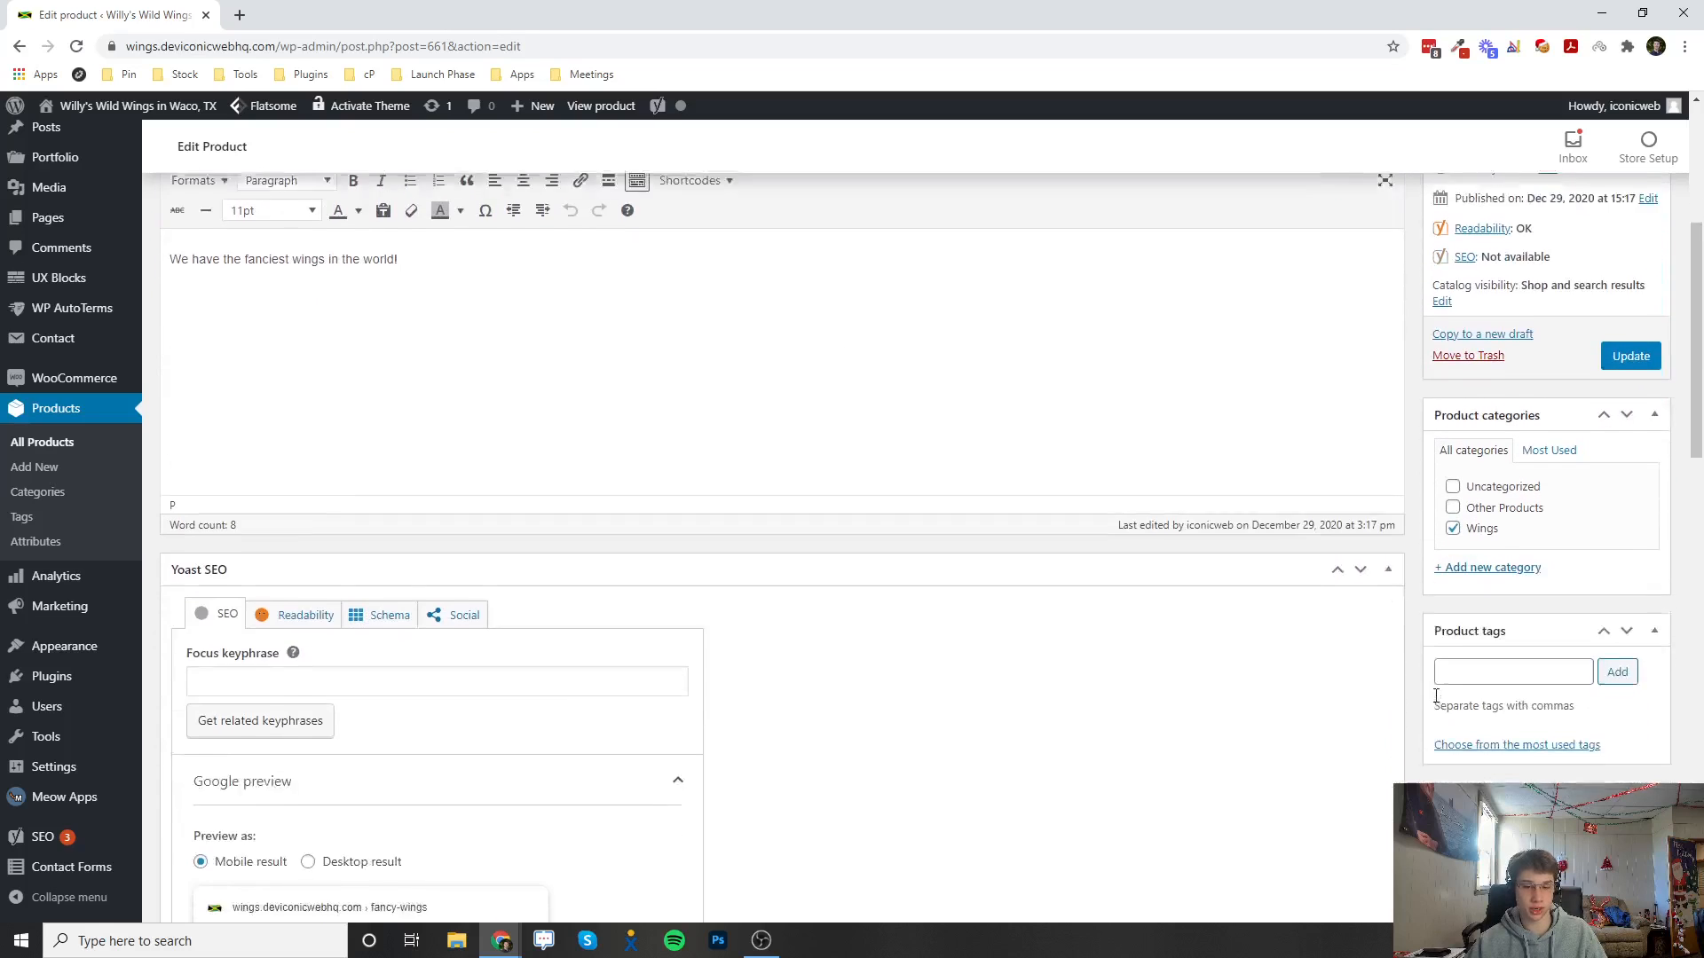
scroll(597, 837, "down", 12)
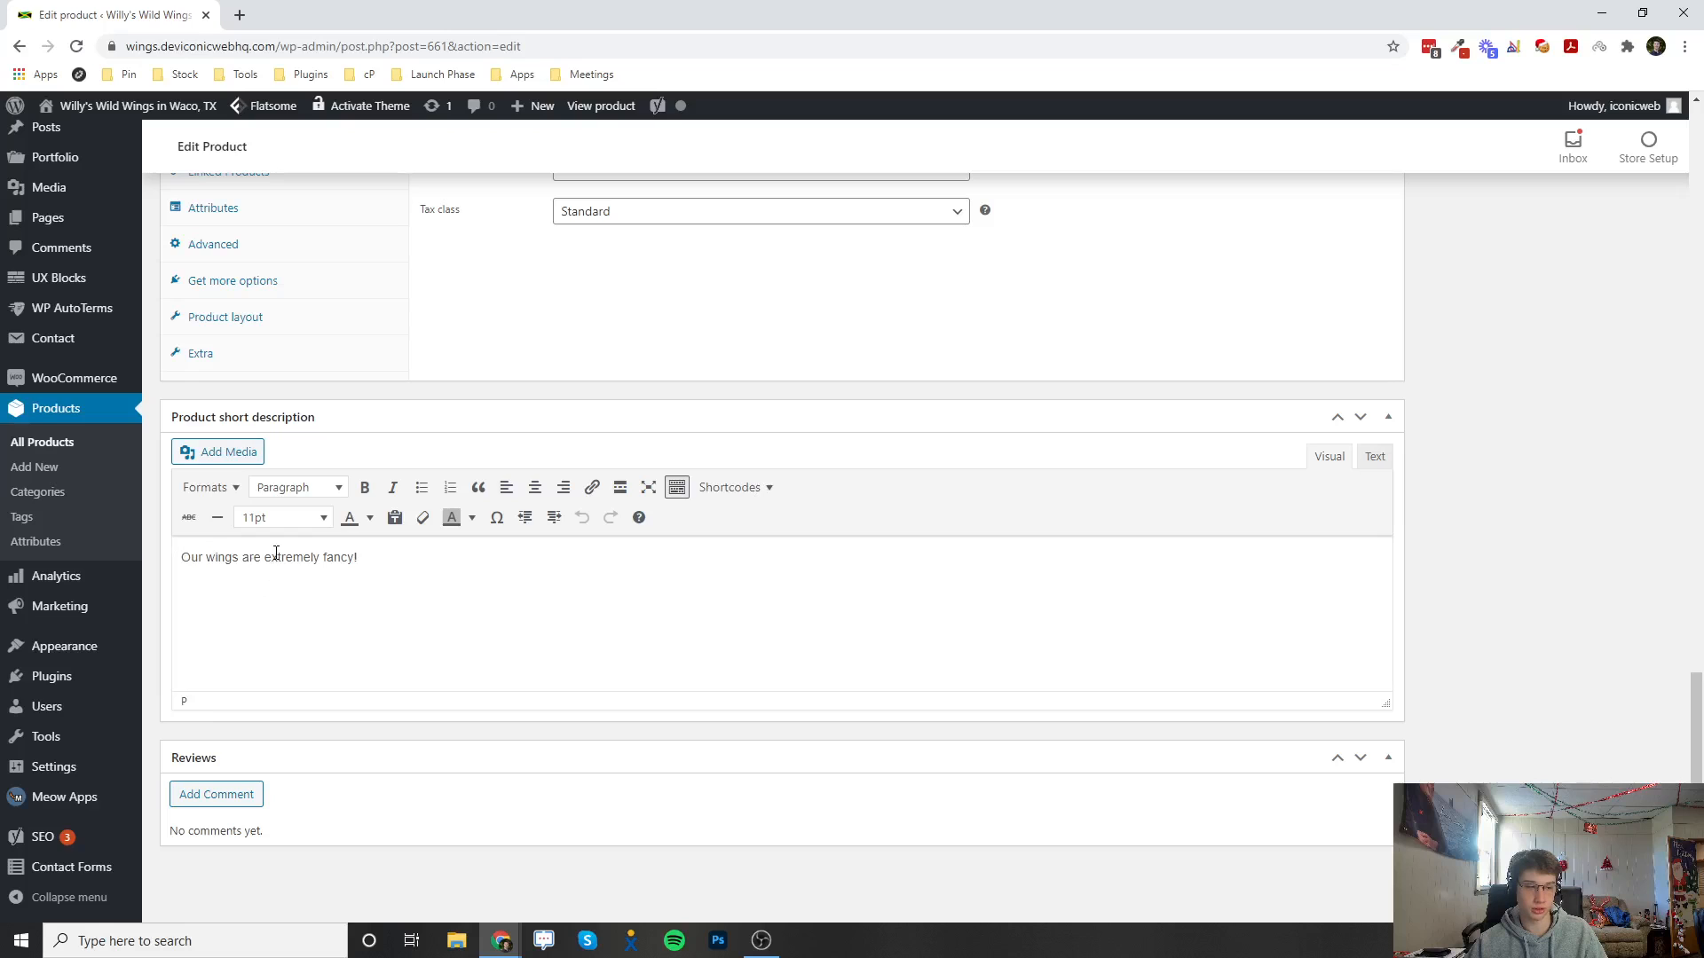
scroll(665, 577, "up", 20)
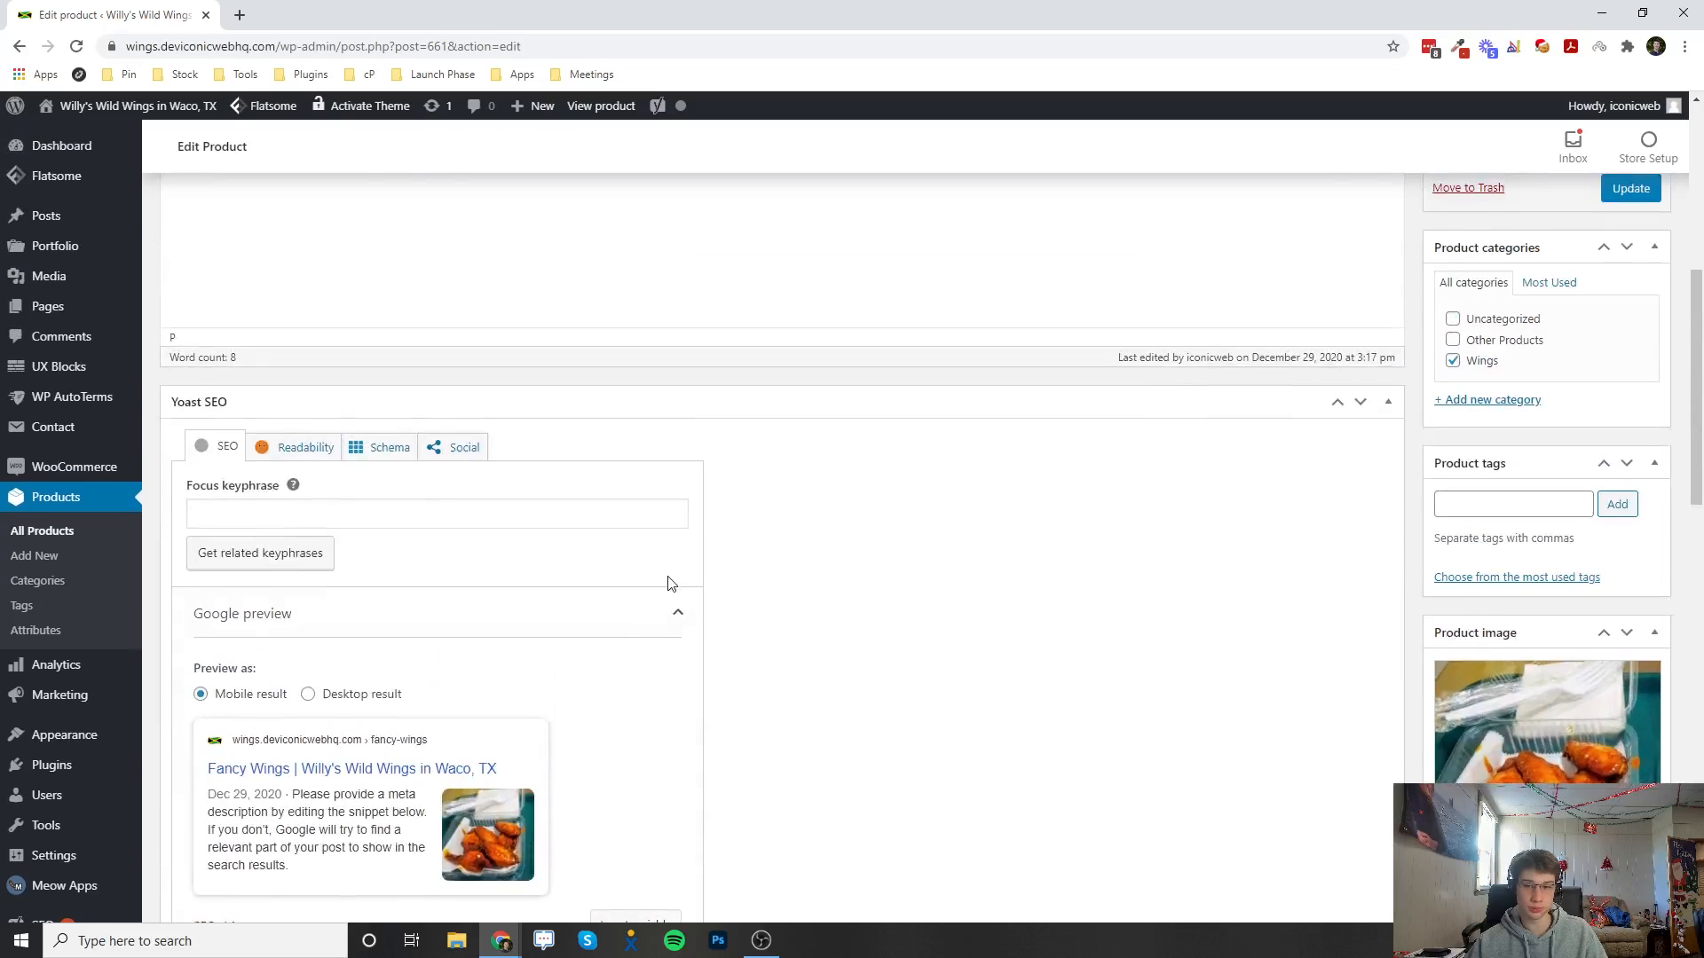
scroll(669, 577, "down", 8)
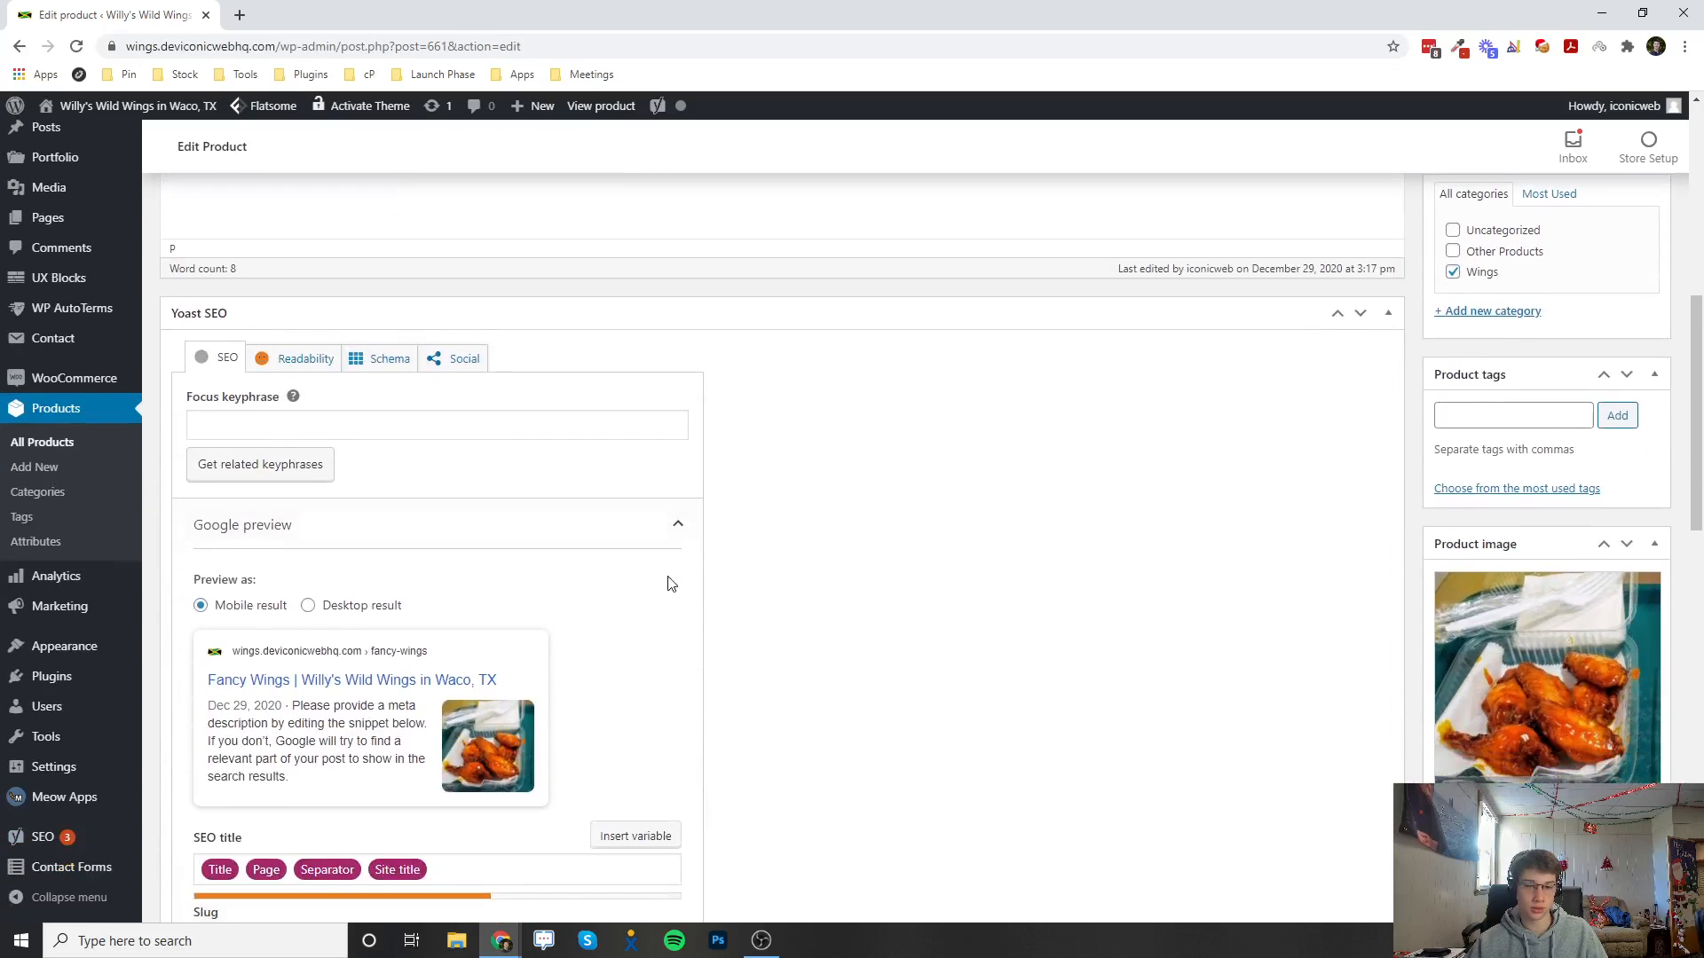
scroll(669, 583, "down", 9)
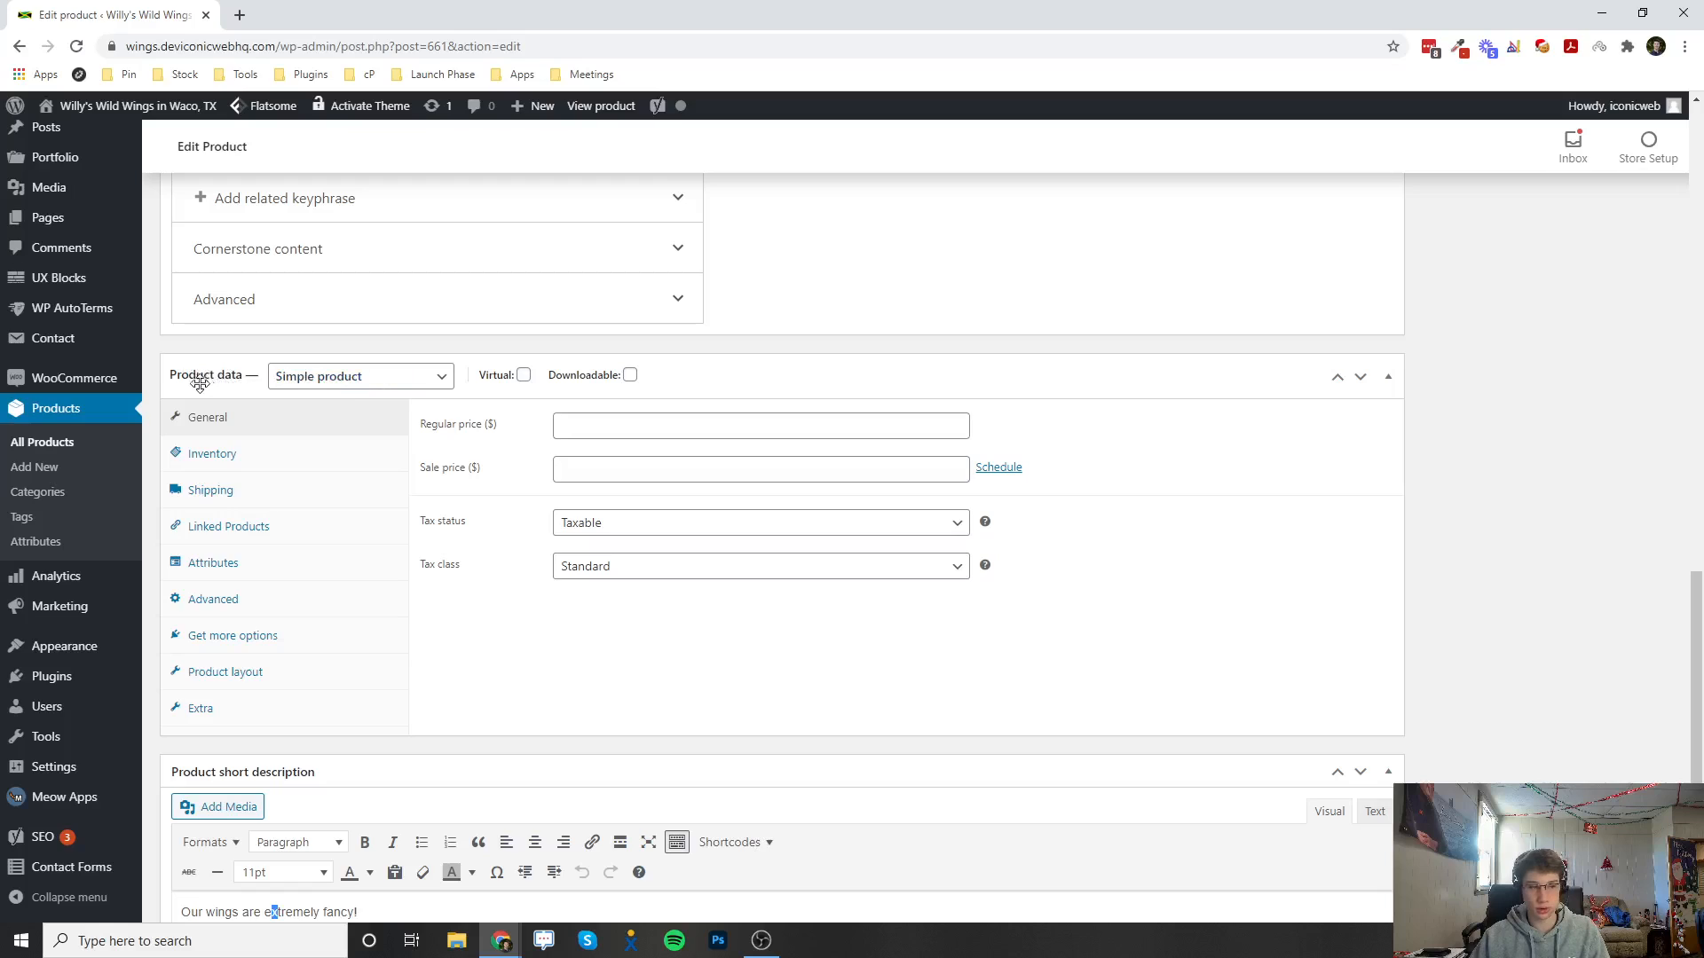
Review the available product types for Fancy Wings, keeping Simple product selected.
left_click(302, 378)
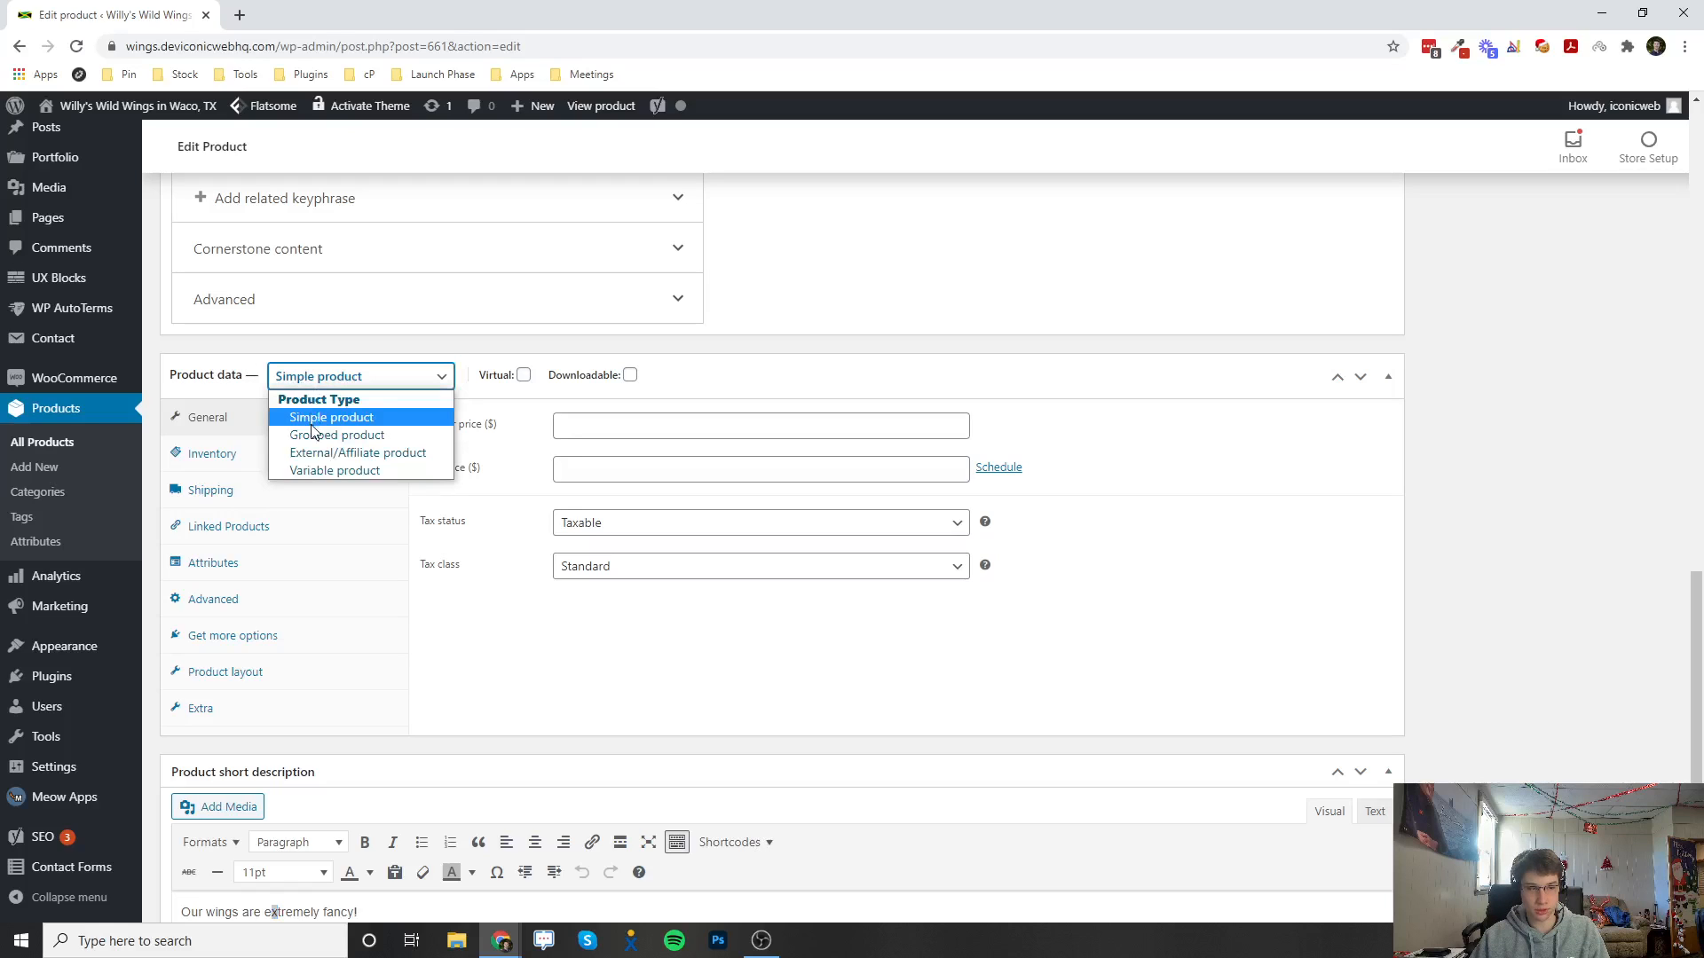
left_click(400, 425)
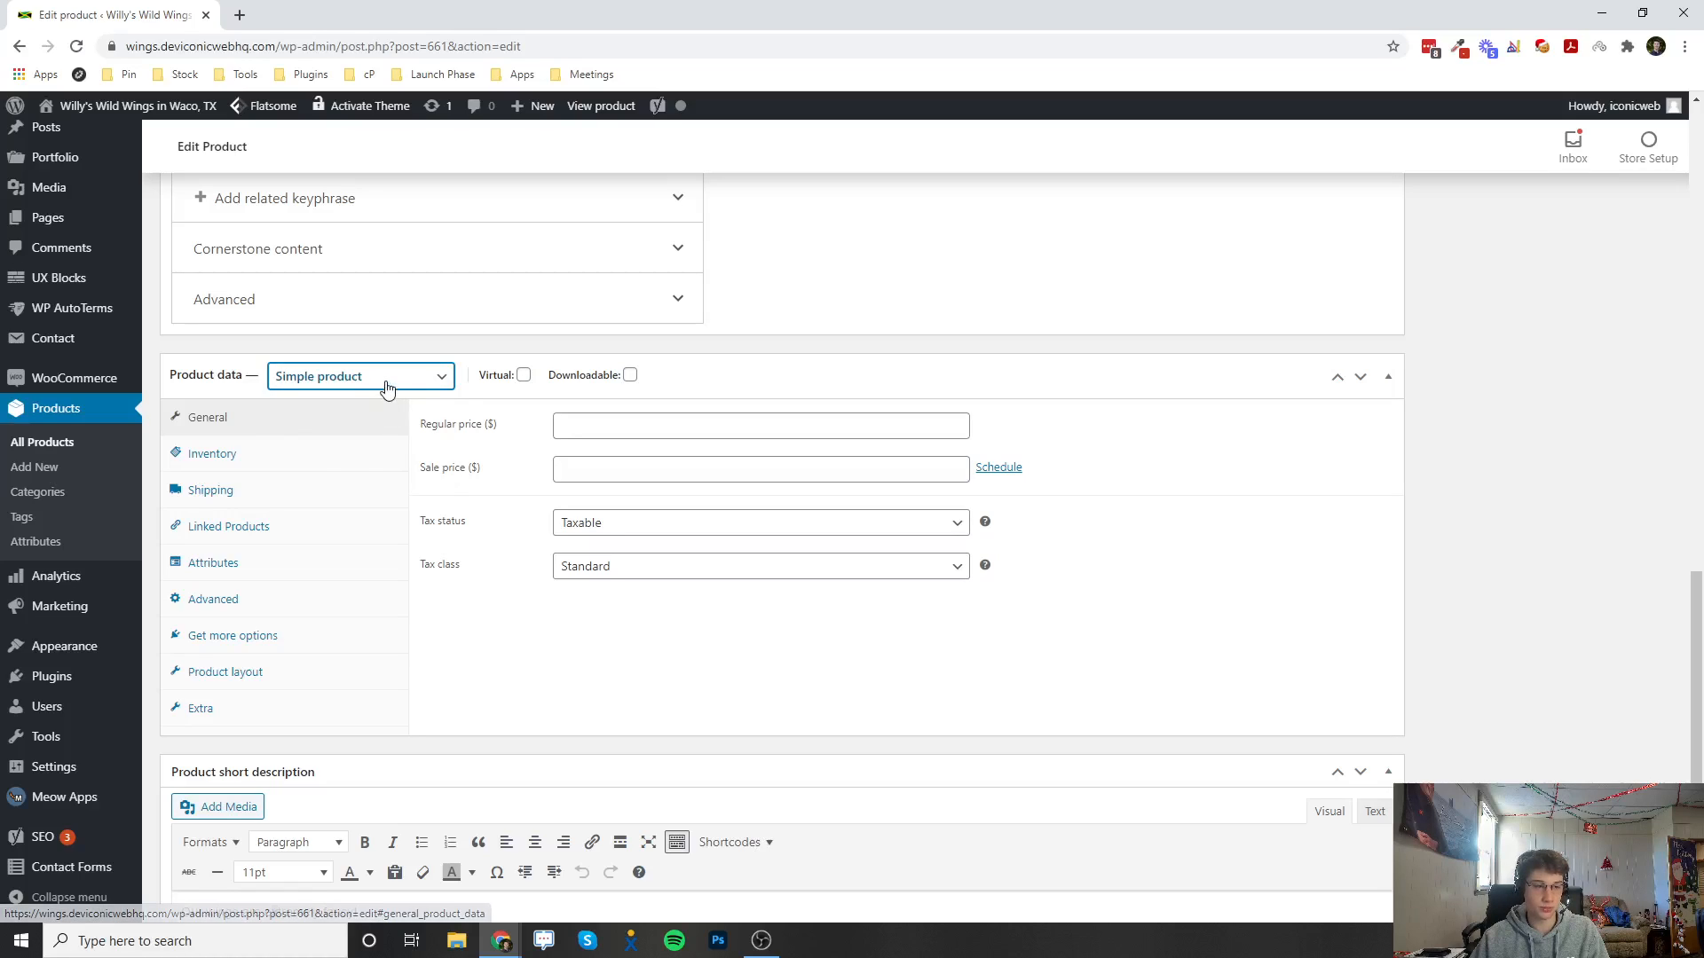
left_click(386, 383)
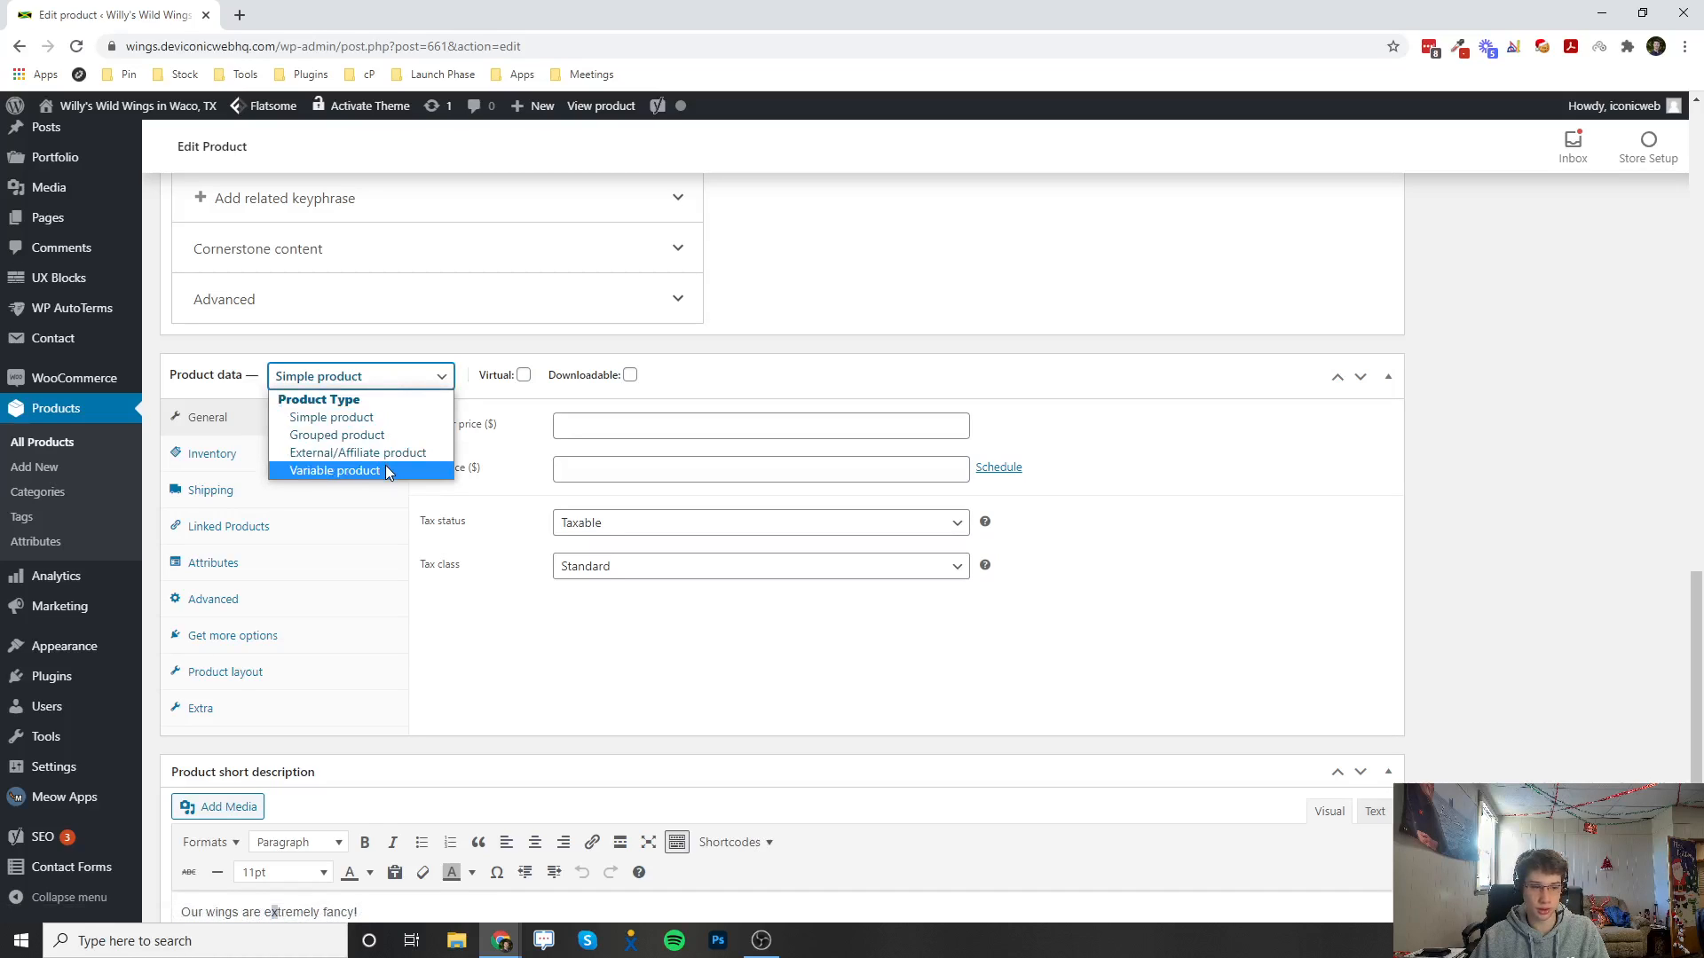
left_click(368, 384)
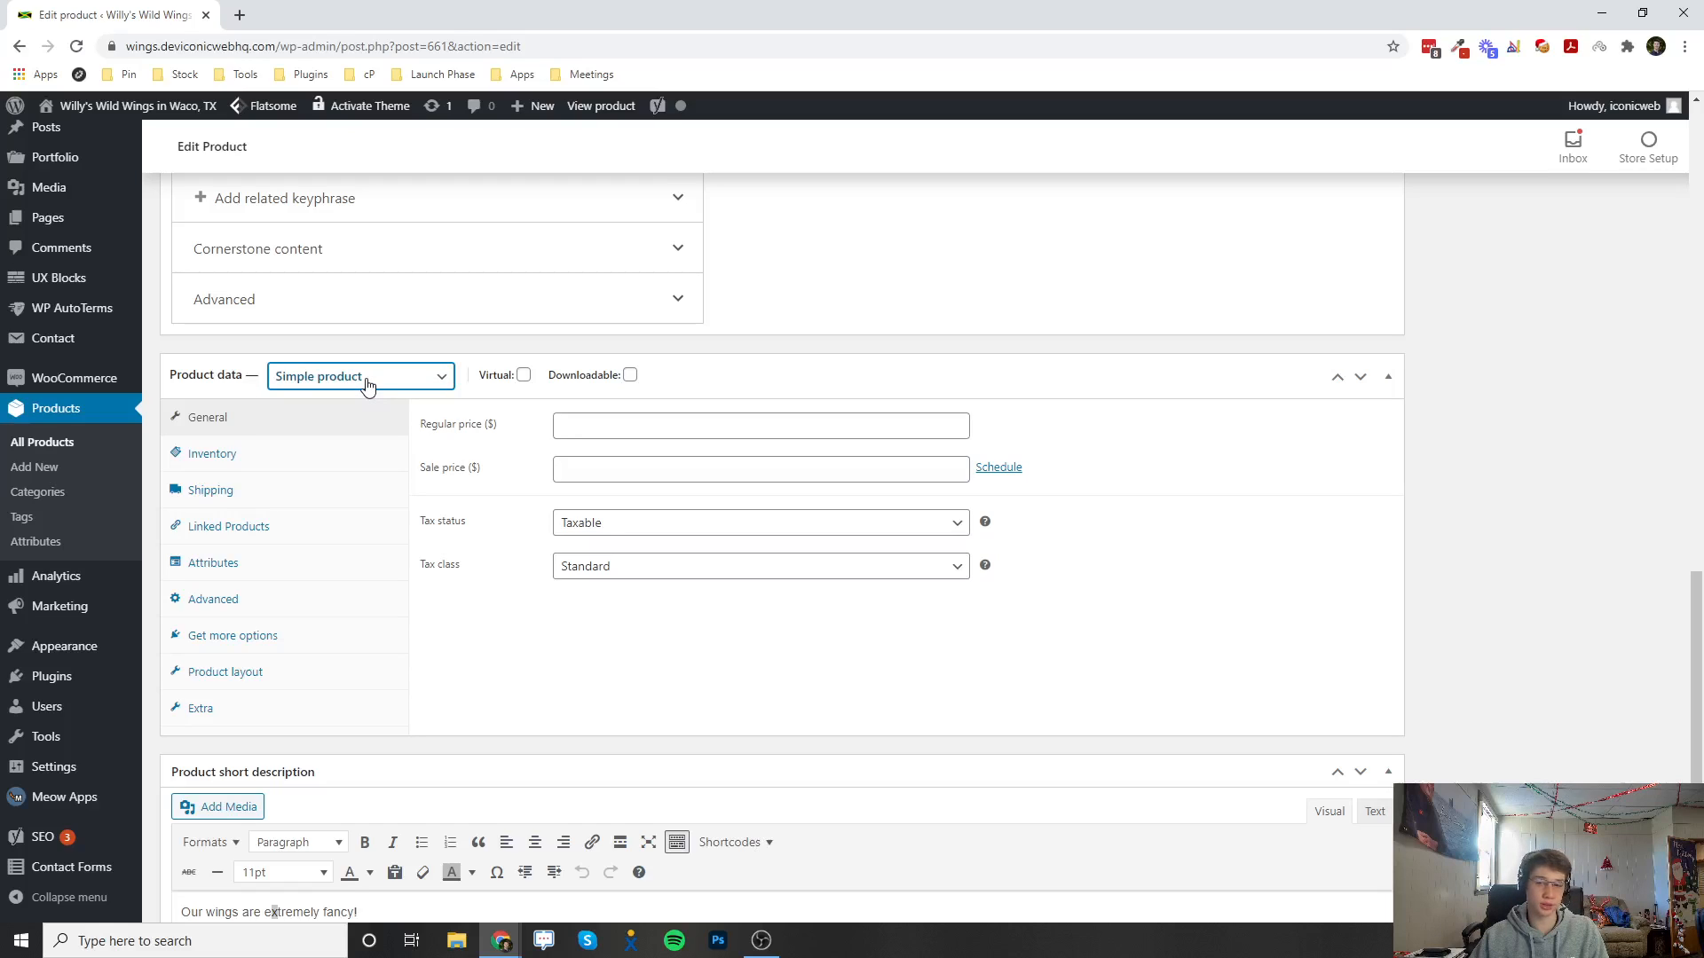
left_click(245, 351)
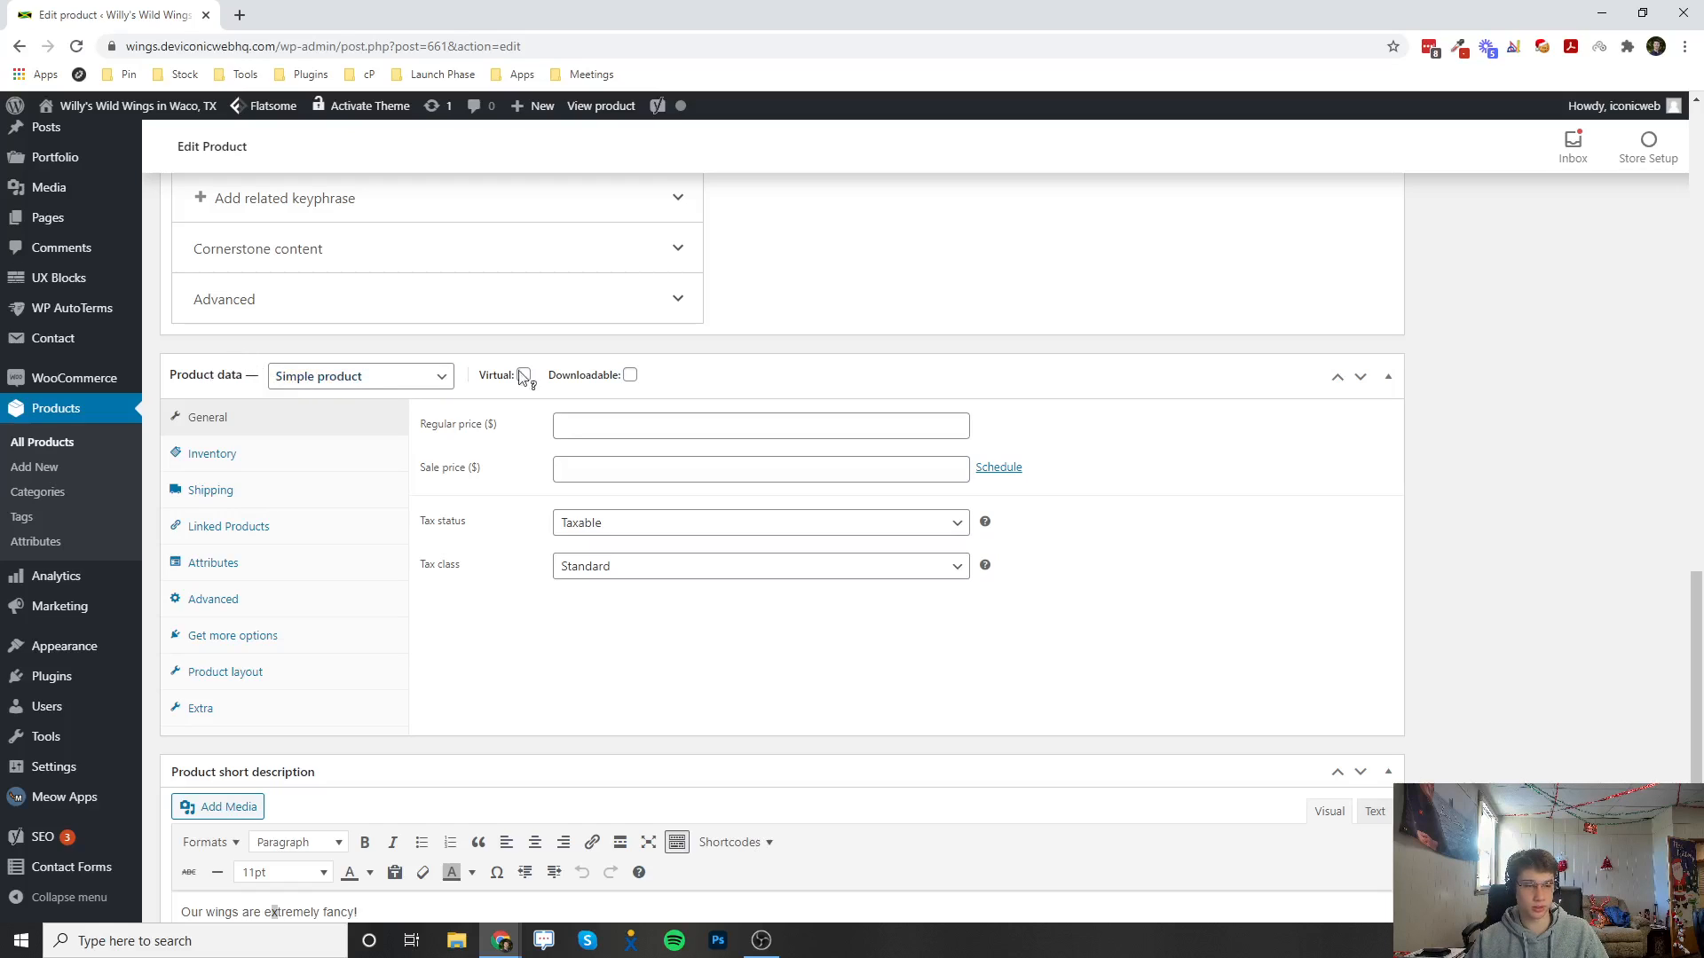
Try the Virtual and Downloadable options on the product one at a time, switching each off again.
mouse_move(507, 380)
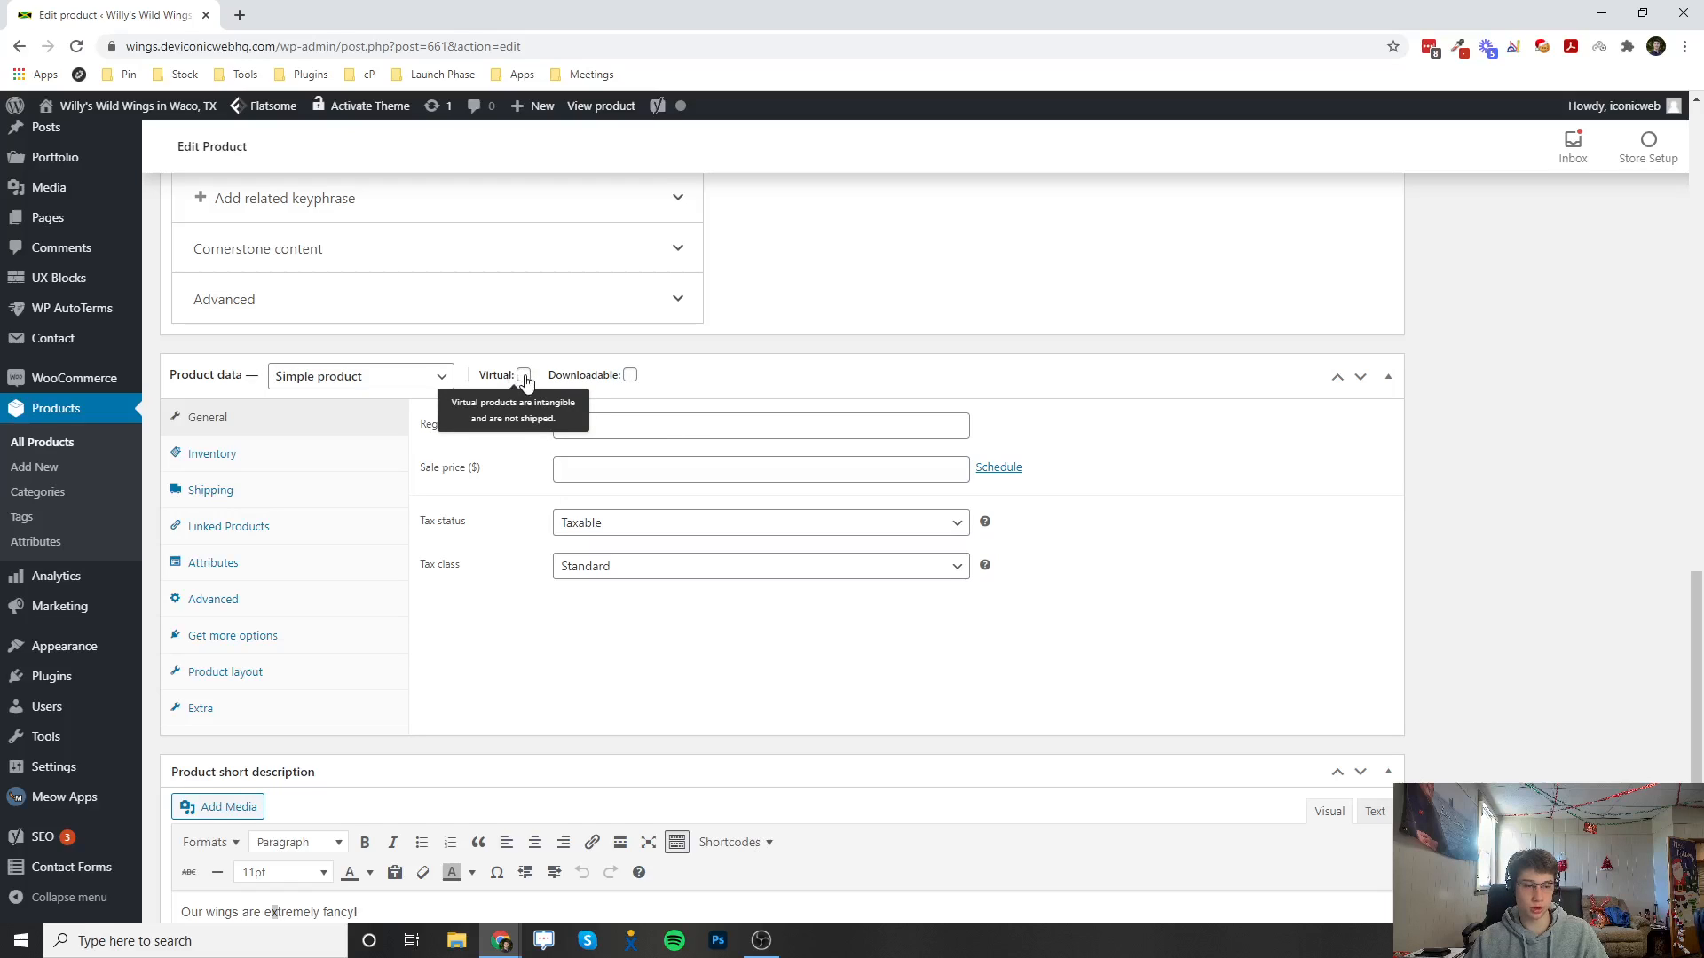
left_click(524, 376)
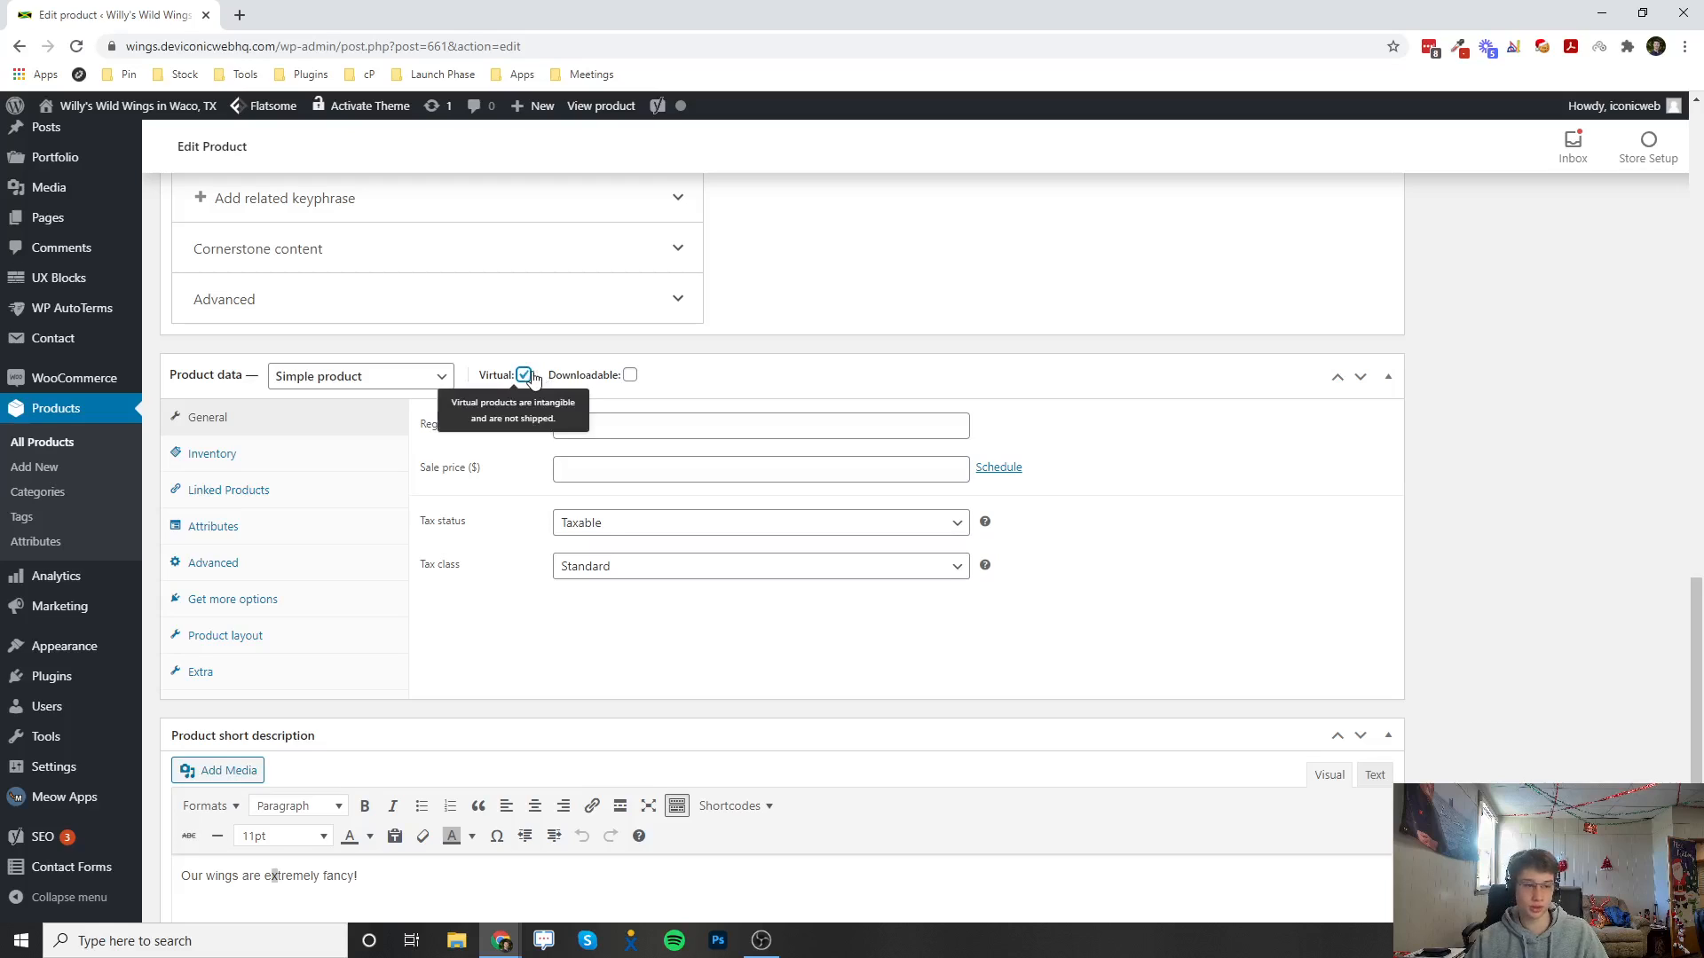
left_click(524, 375)
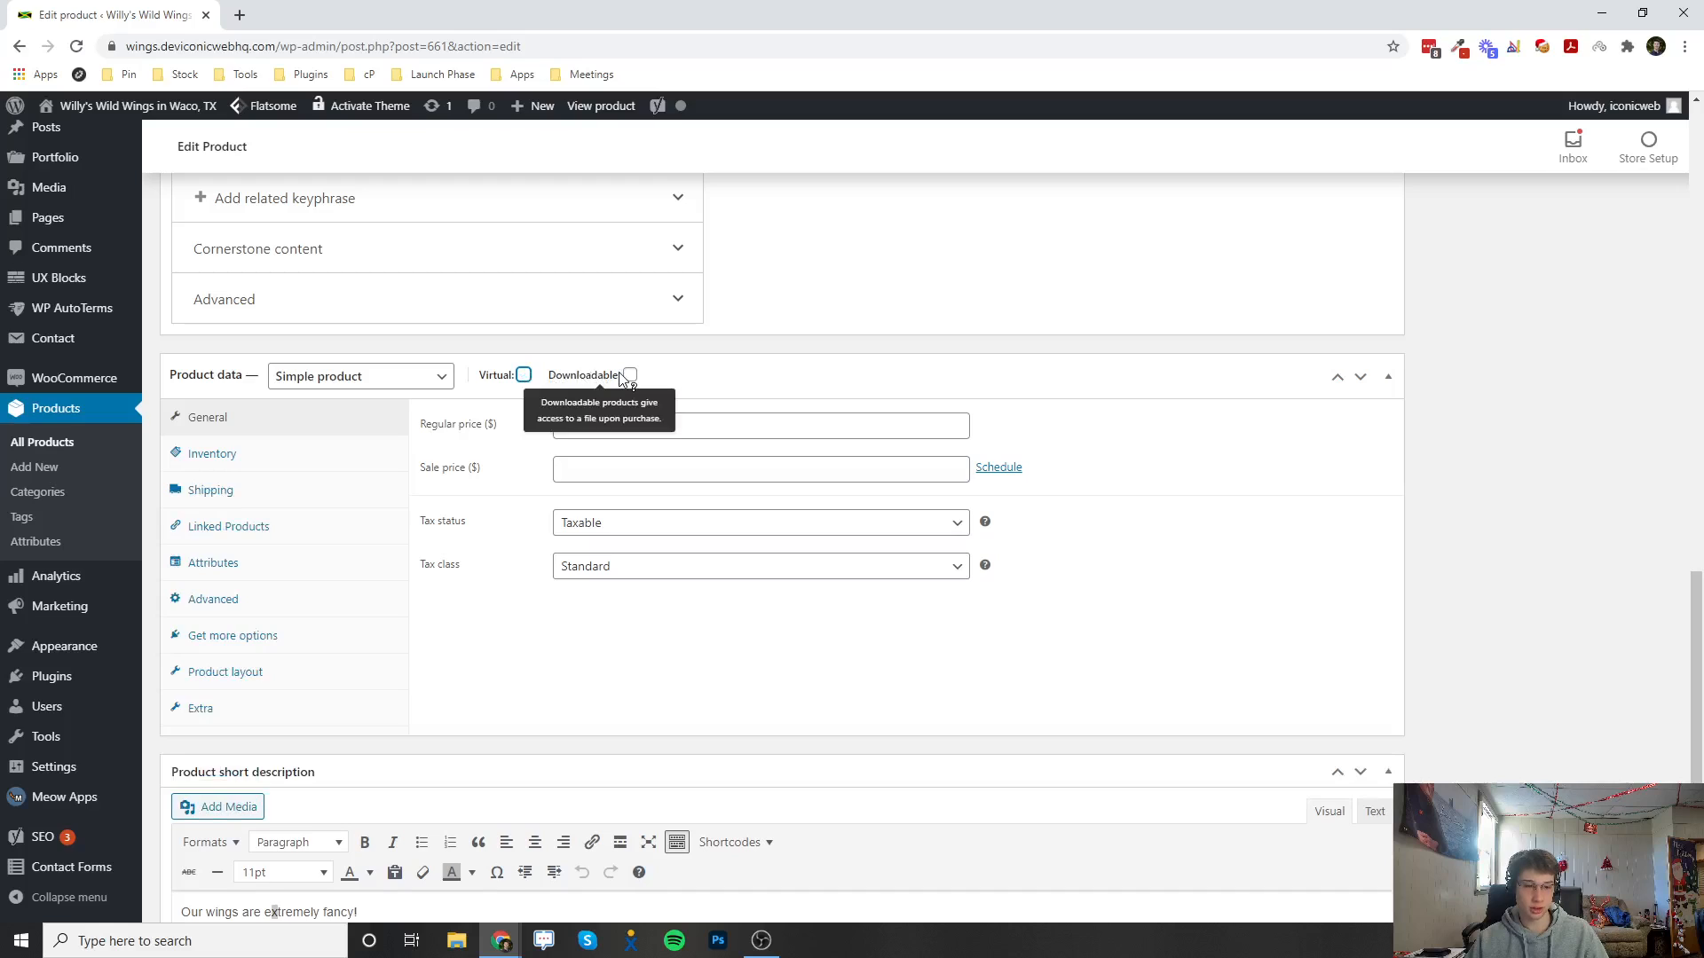
left_click(630, 376)
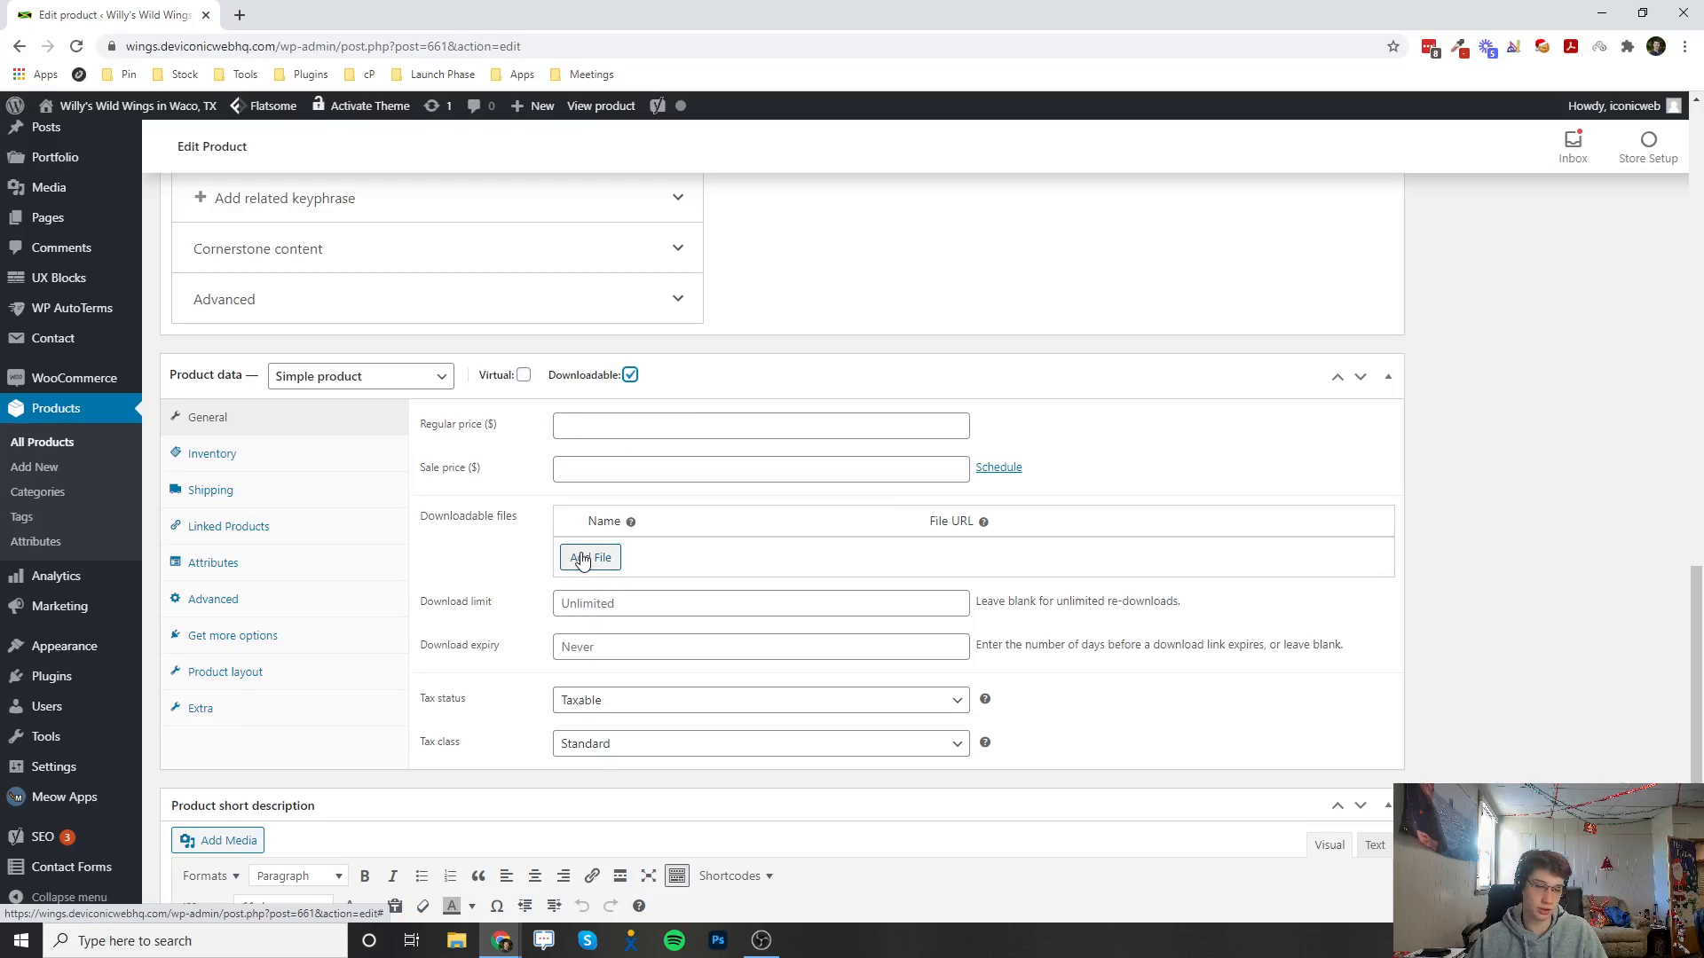
left_click(631, 375)
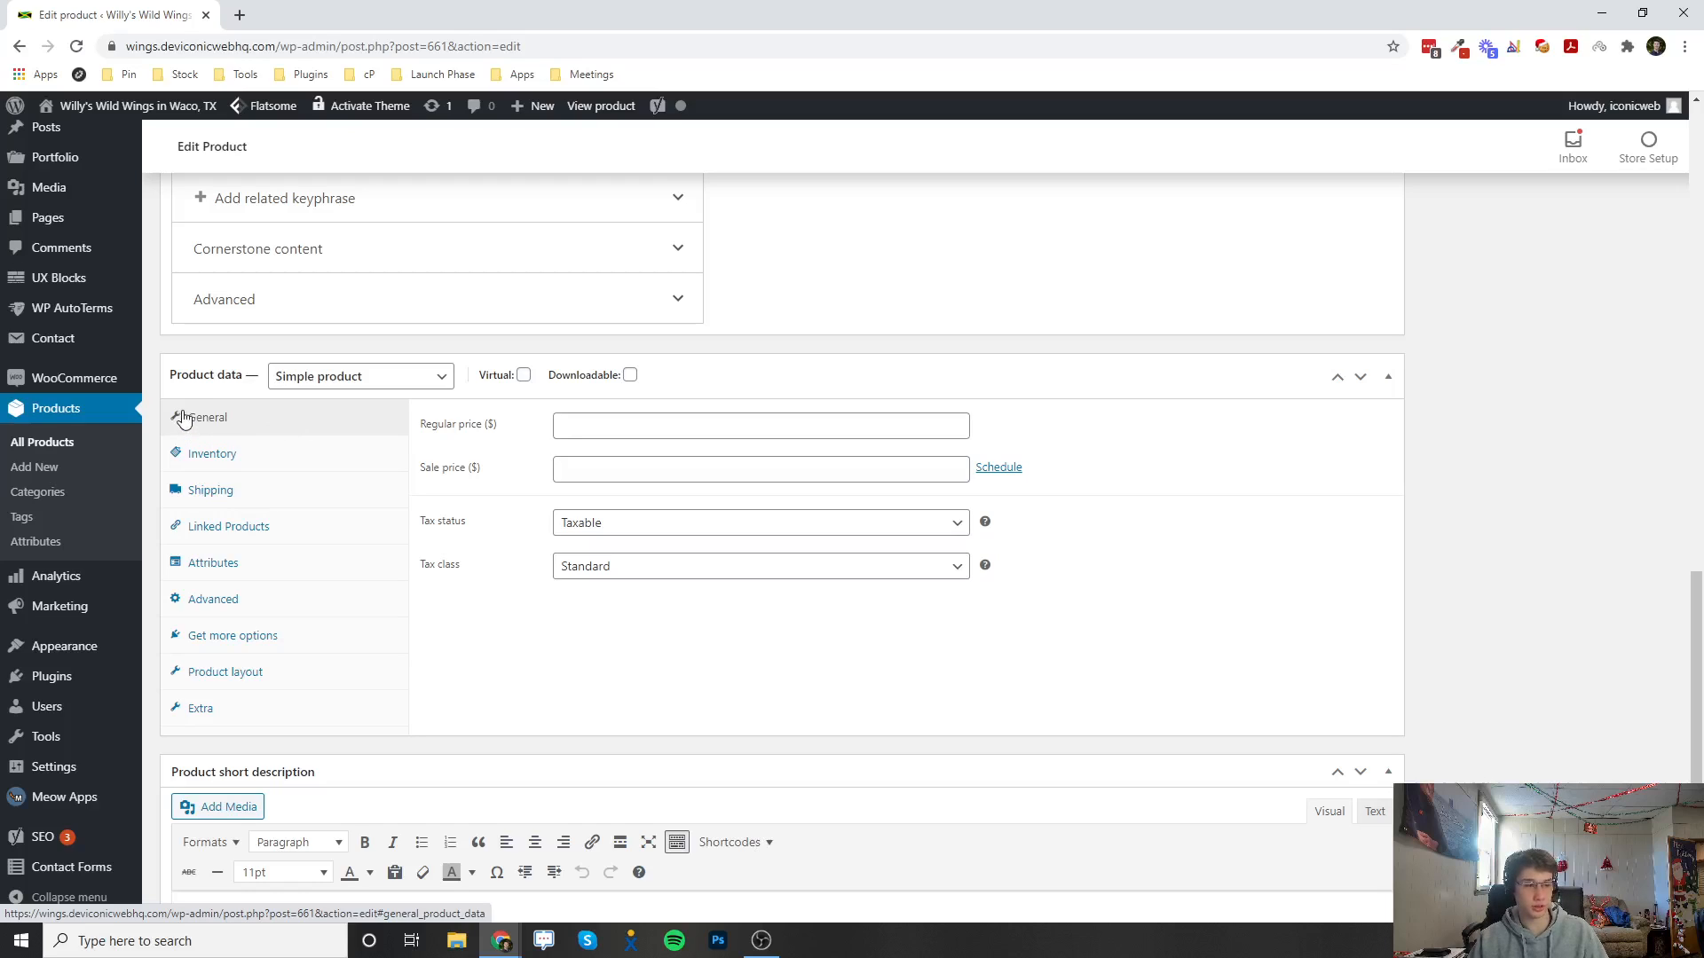
Set the product's regular price to 50 and its sale price to 40 dollars.
left_click(581, 422)
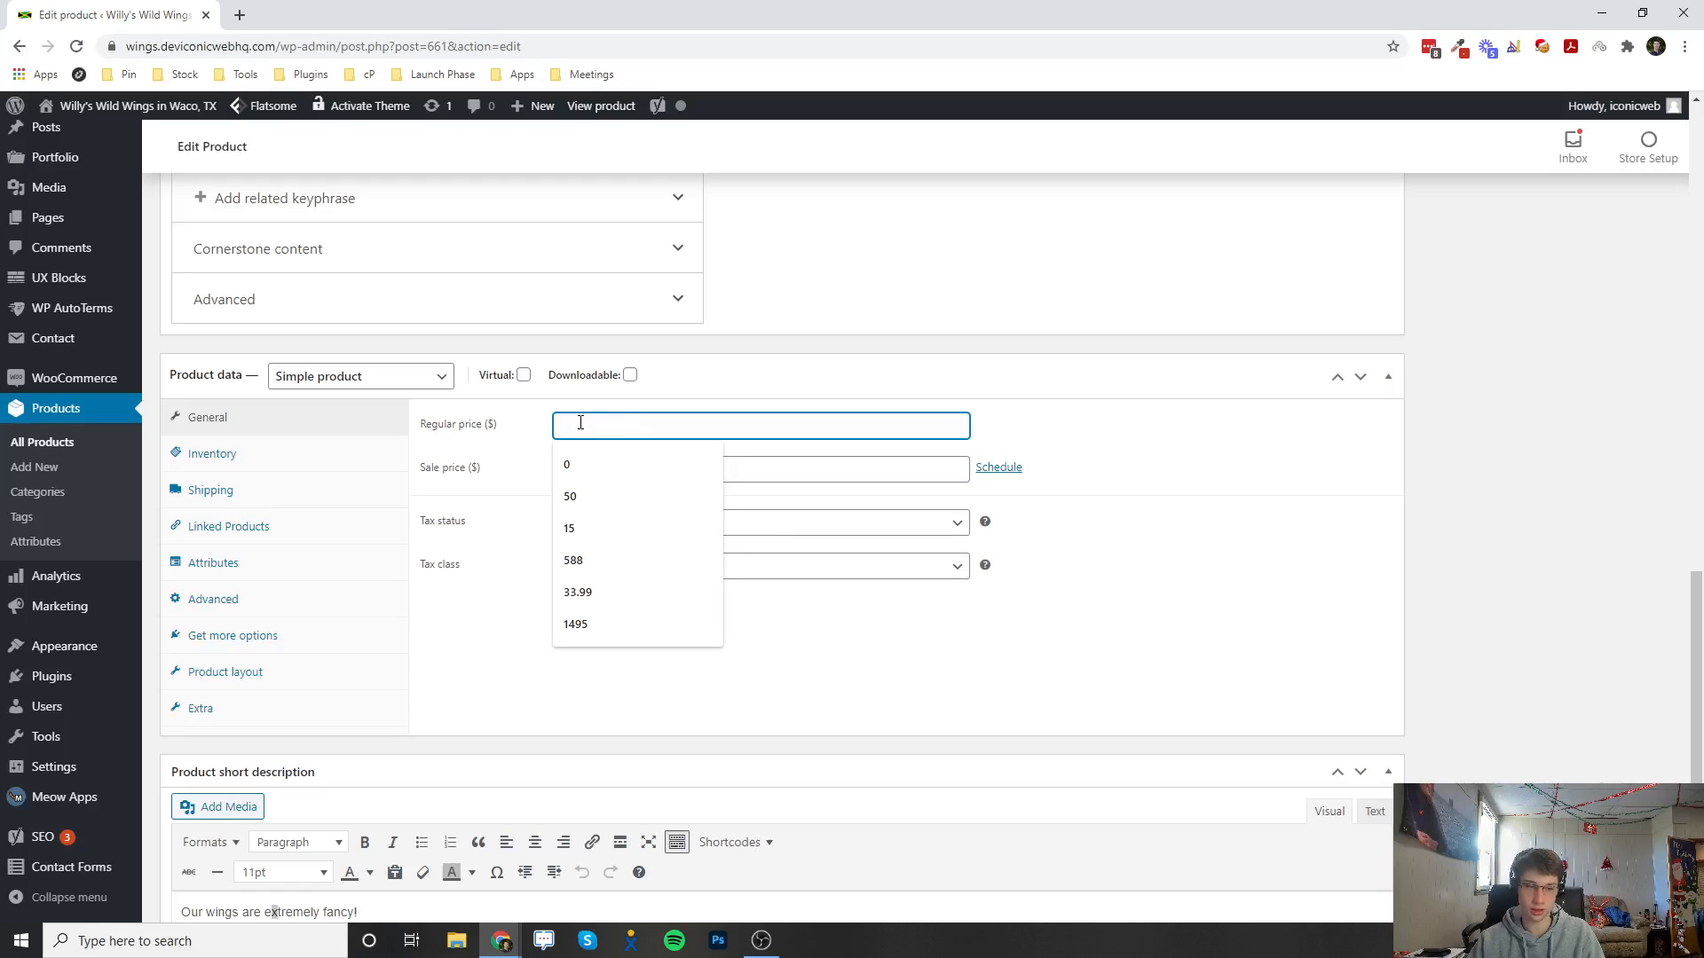
type("50")
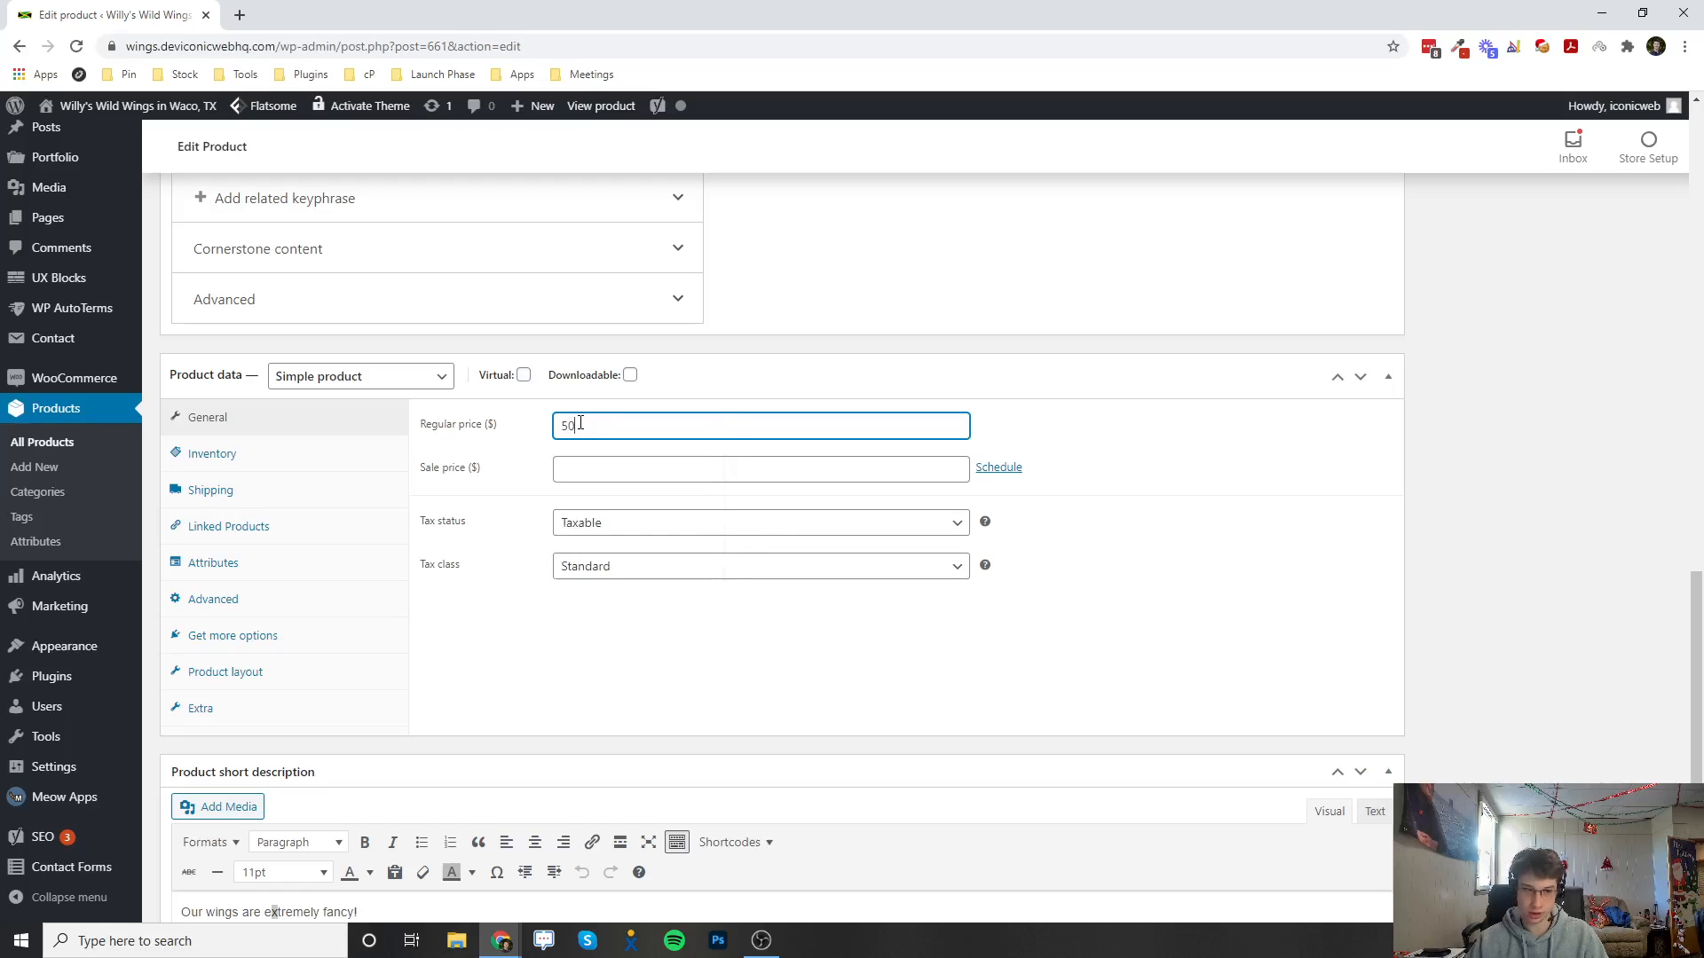
left_click(487, 479)
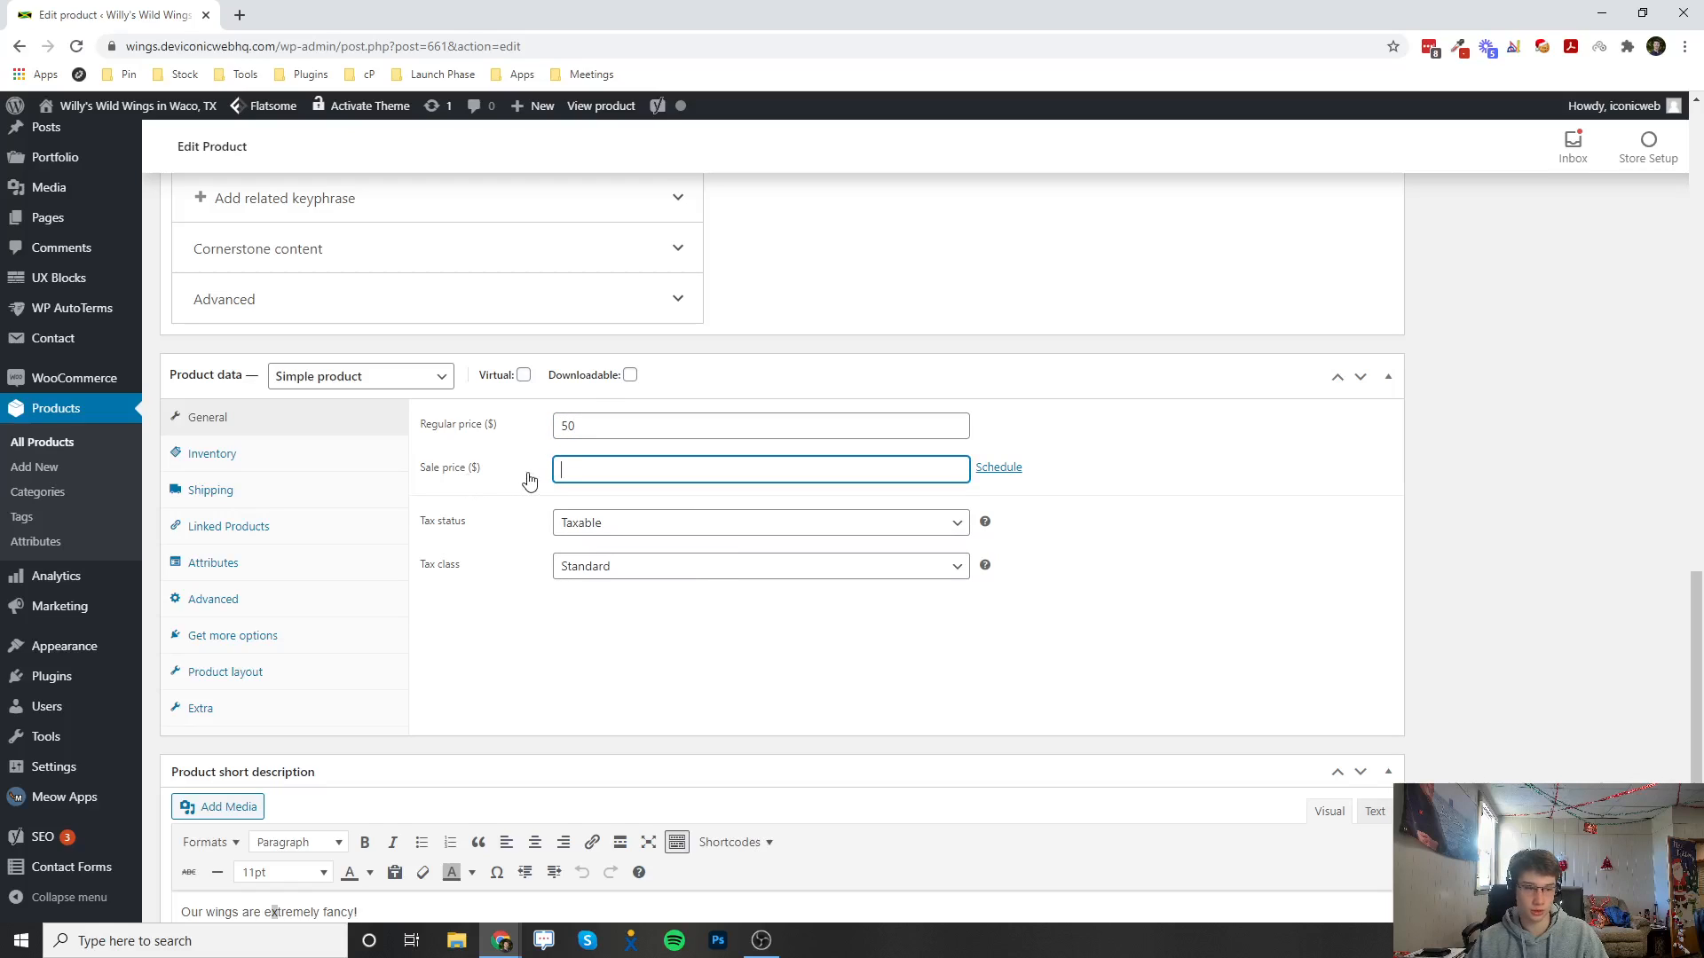
left_click(571, 471)
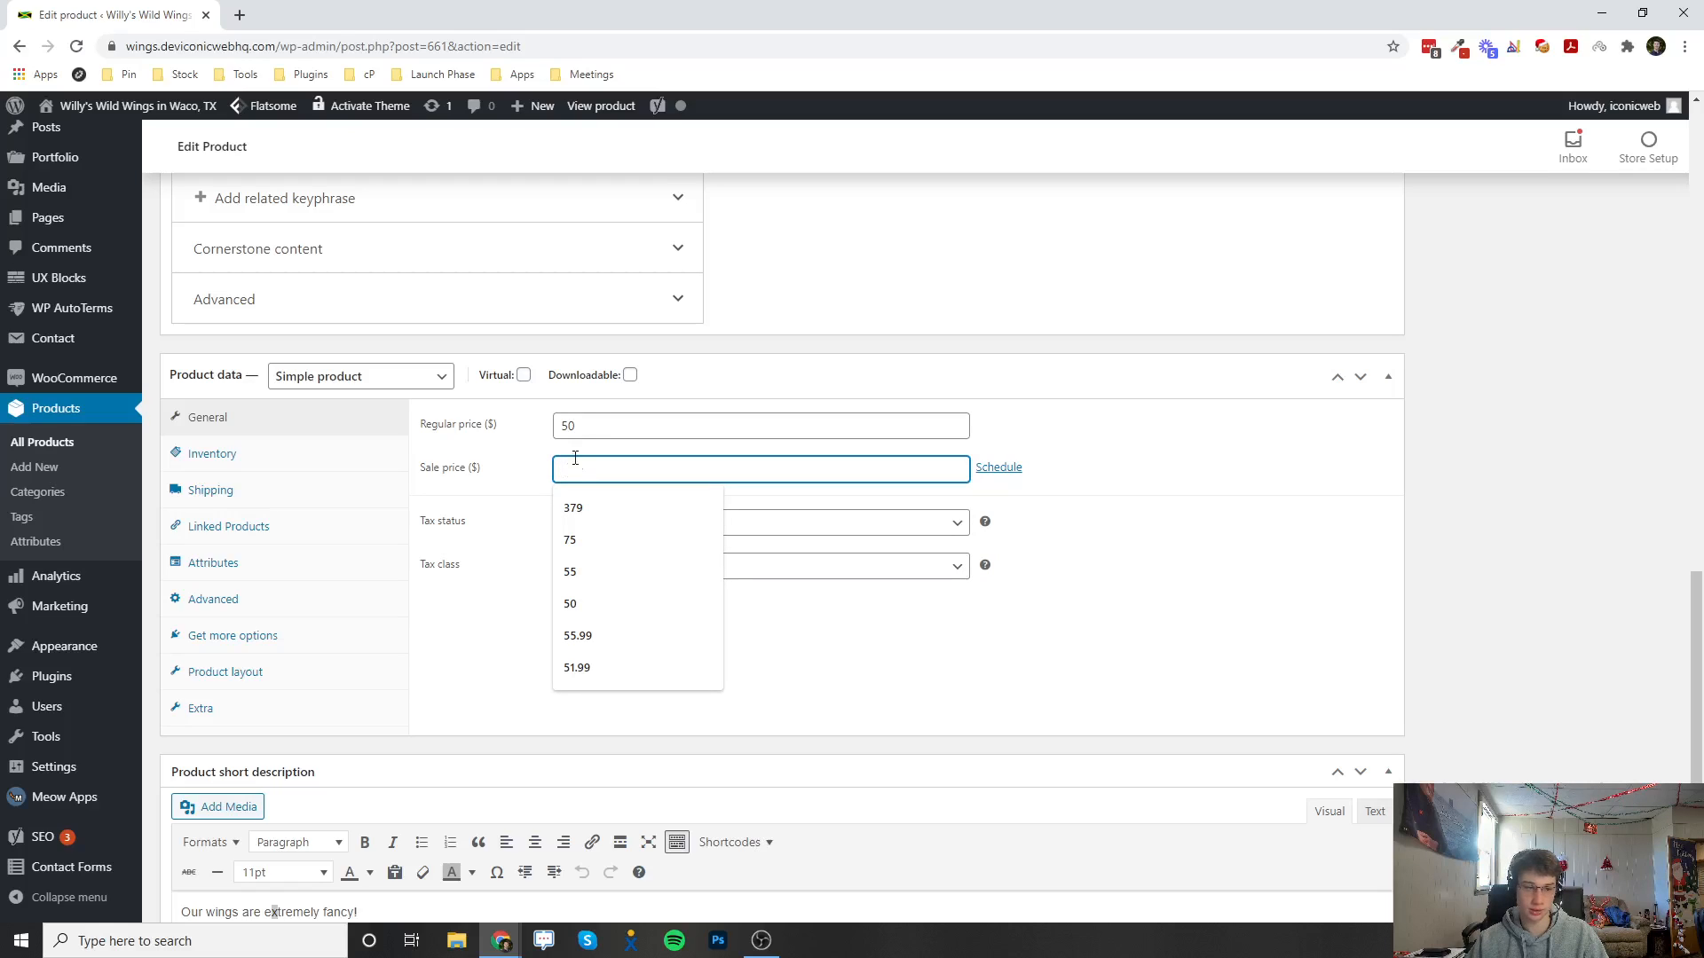
type("40")
left_click(582, 448)
left_click_drag(563, 431, 573, 469)
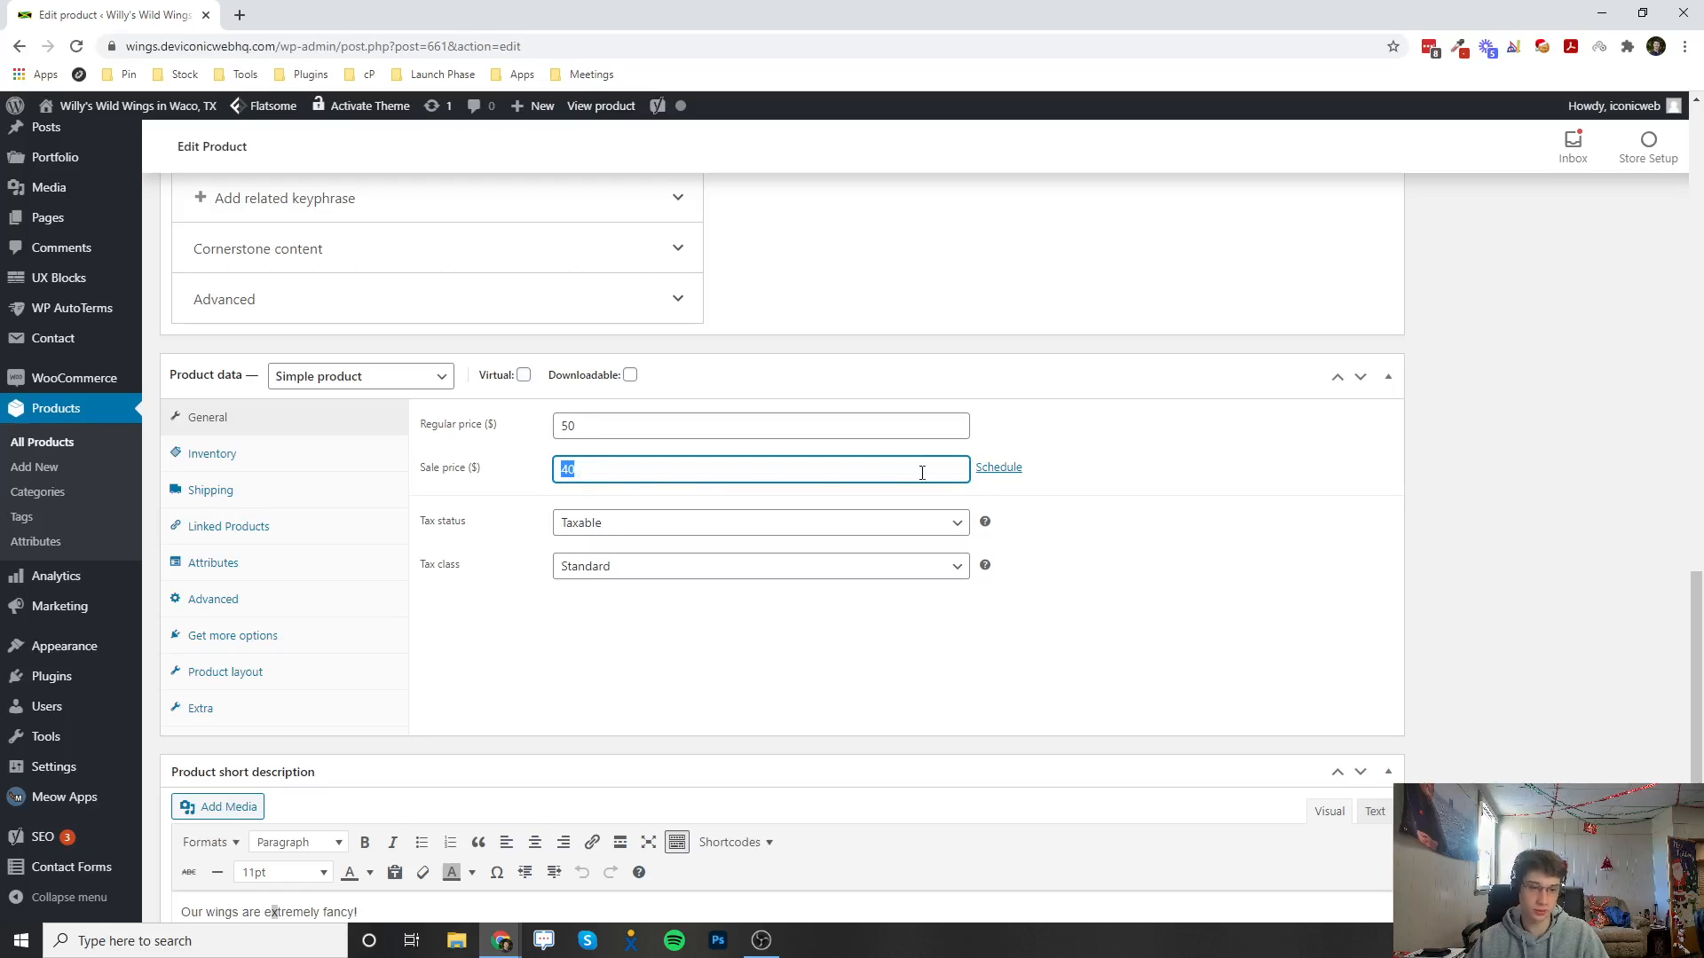
Open the sale price scheduling dates and their start date calendar, and cancel the schedule without choosing dates.
left_click(998, 467)
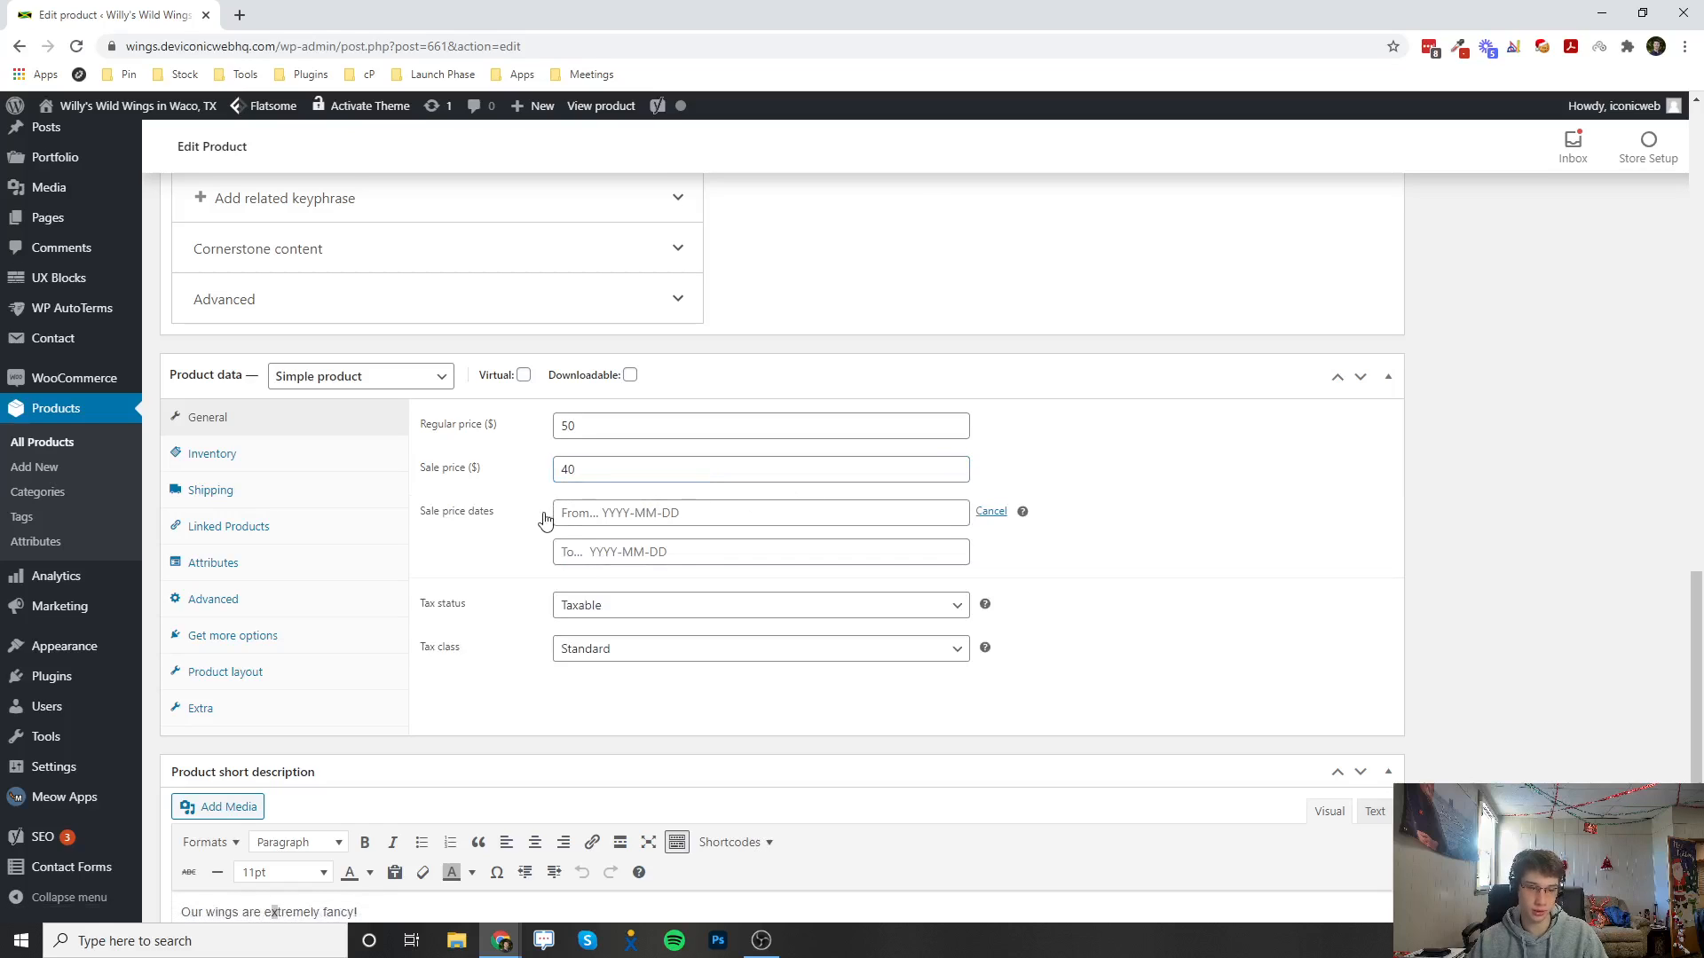
left_click(990, 512)
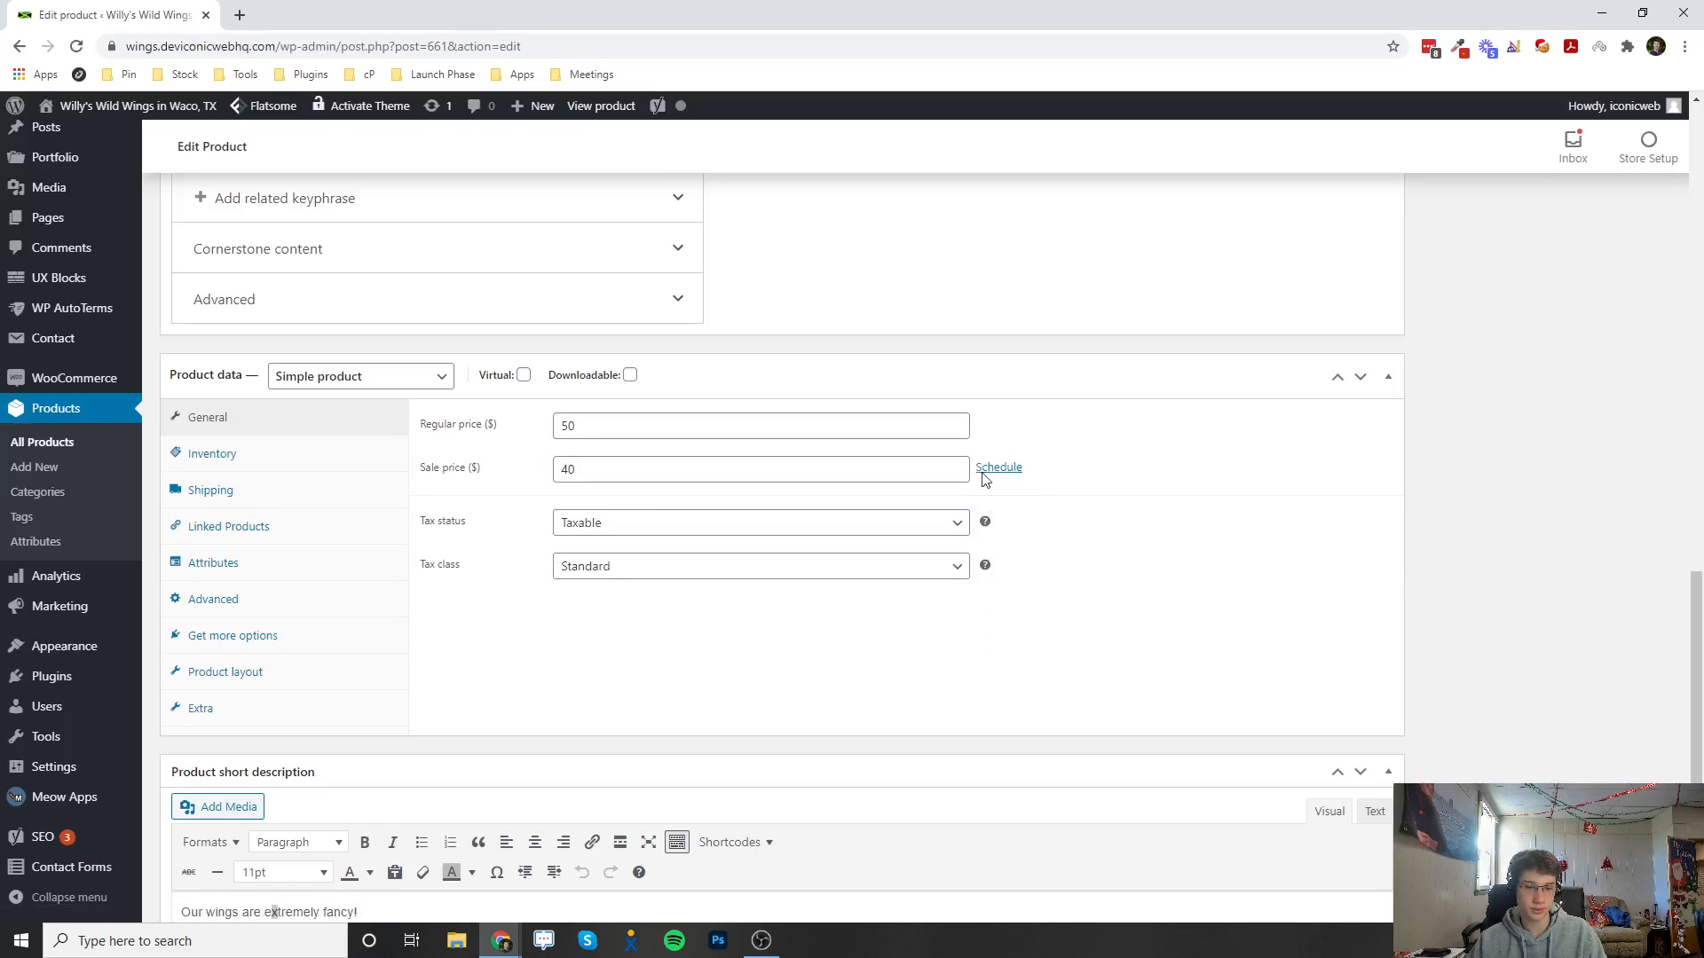
left_click(997, 466)
left_click(586, 513)
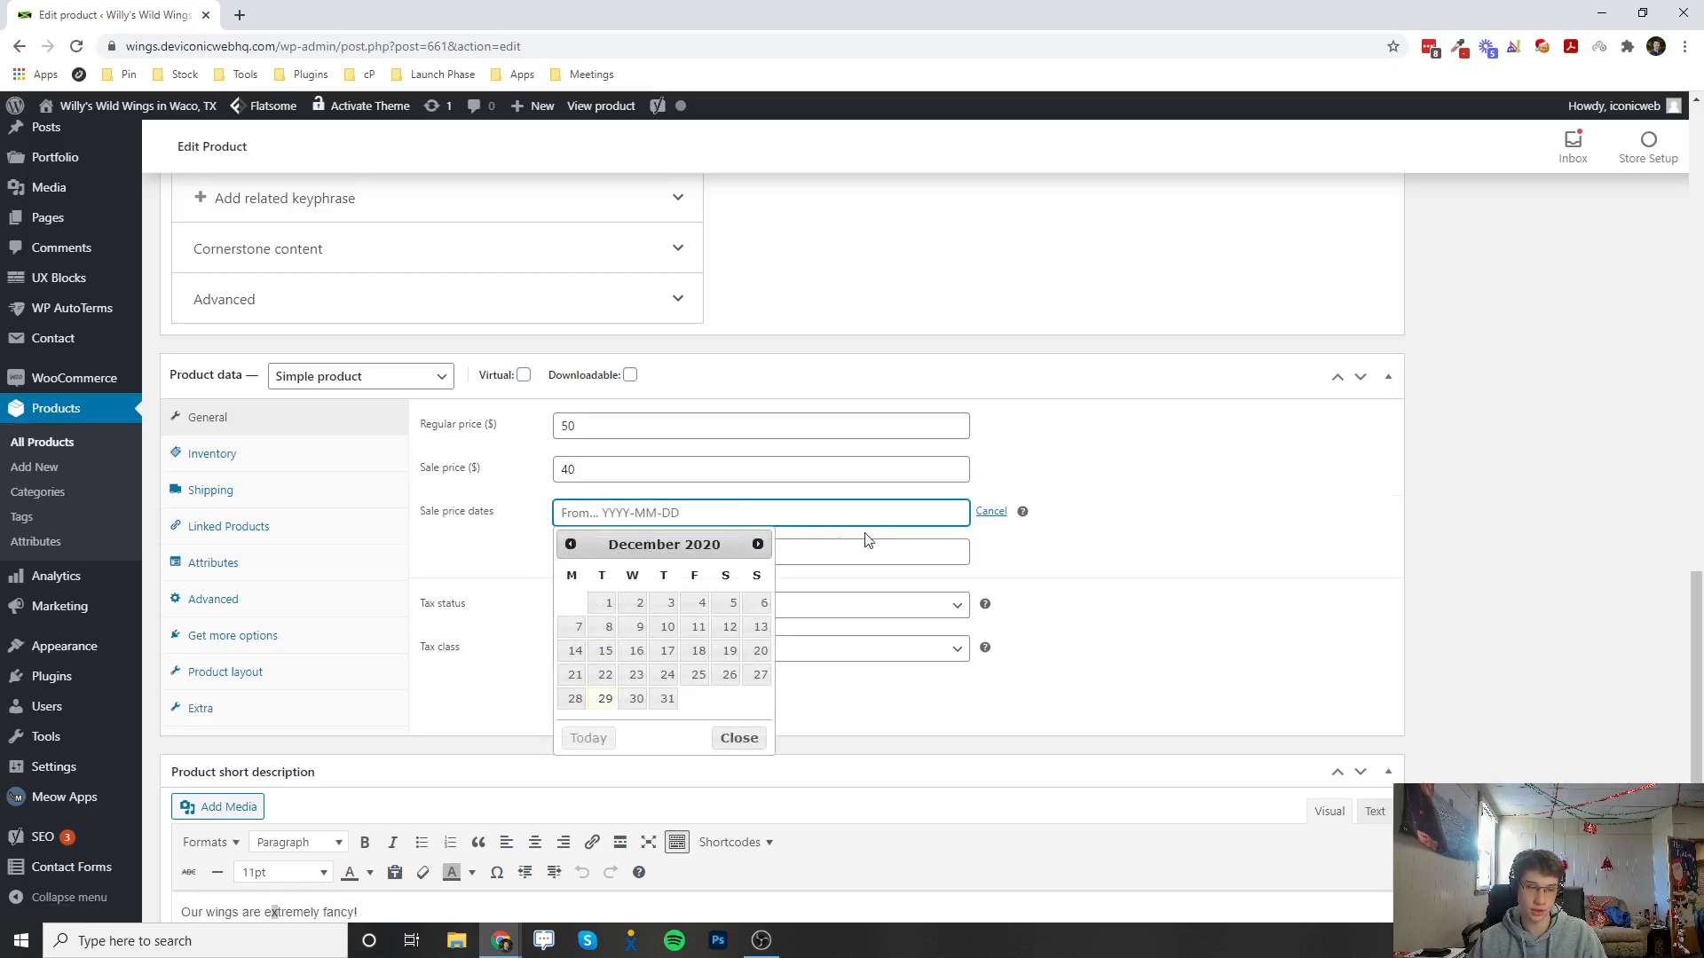
left_click(871, 535)
left_click(991, 512)
double_click(576, 427)
double_click(605, 464)
left_click(606, 472)
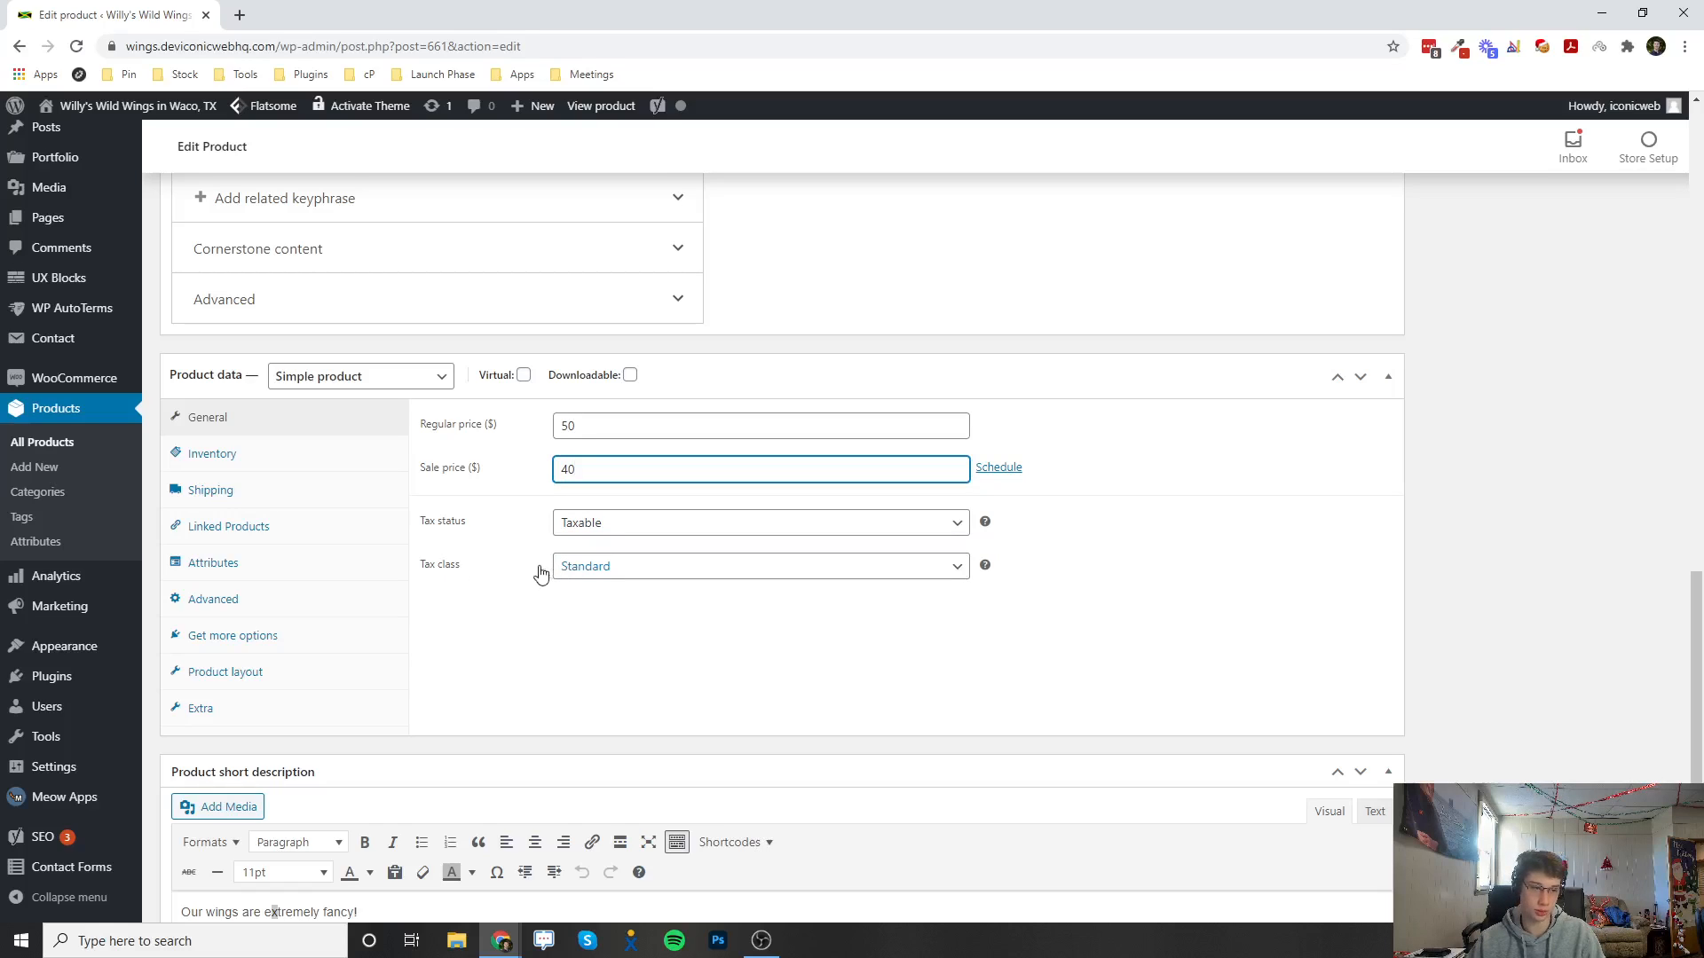
Enable product-level stock management in the inventory settings and set the stock quantity to 5.
left_click(210, 455)
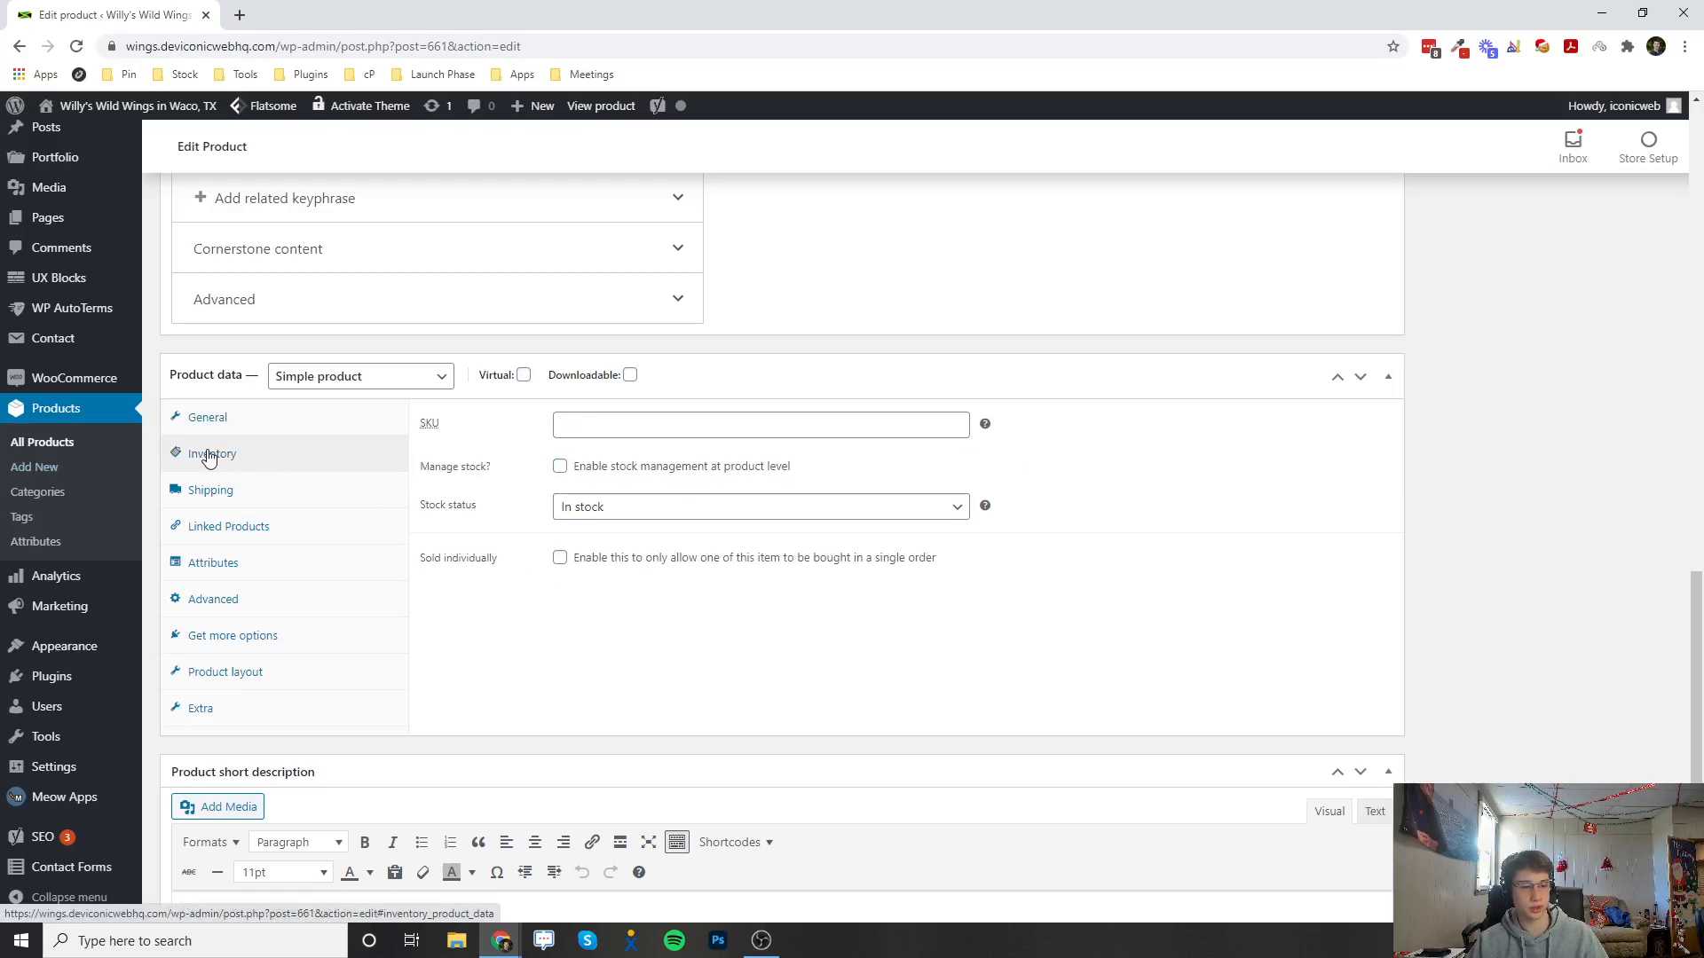
left_click(723, 426)
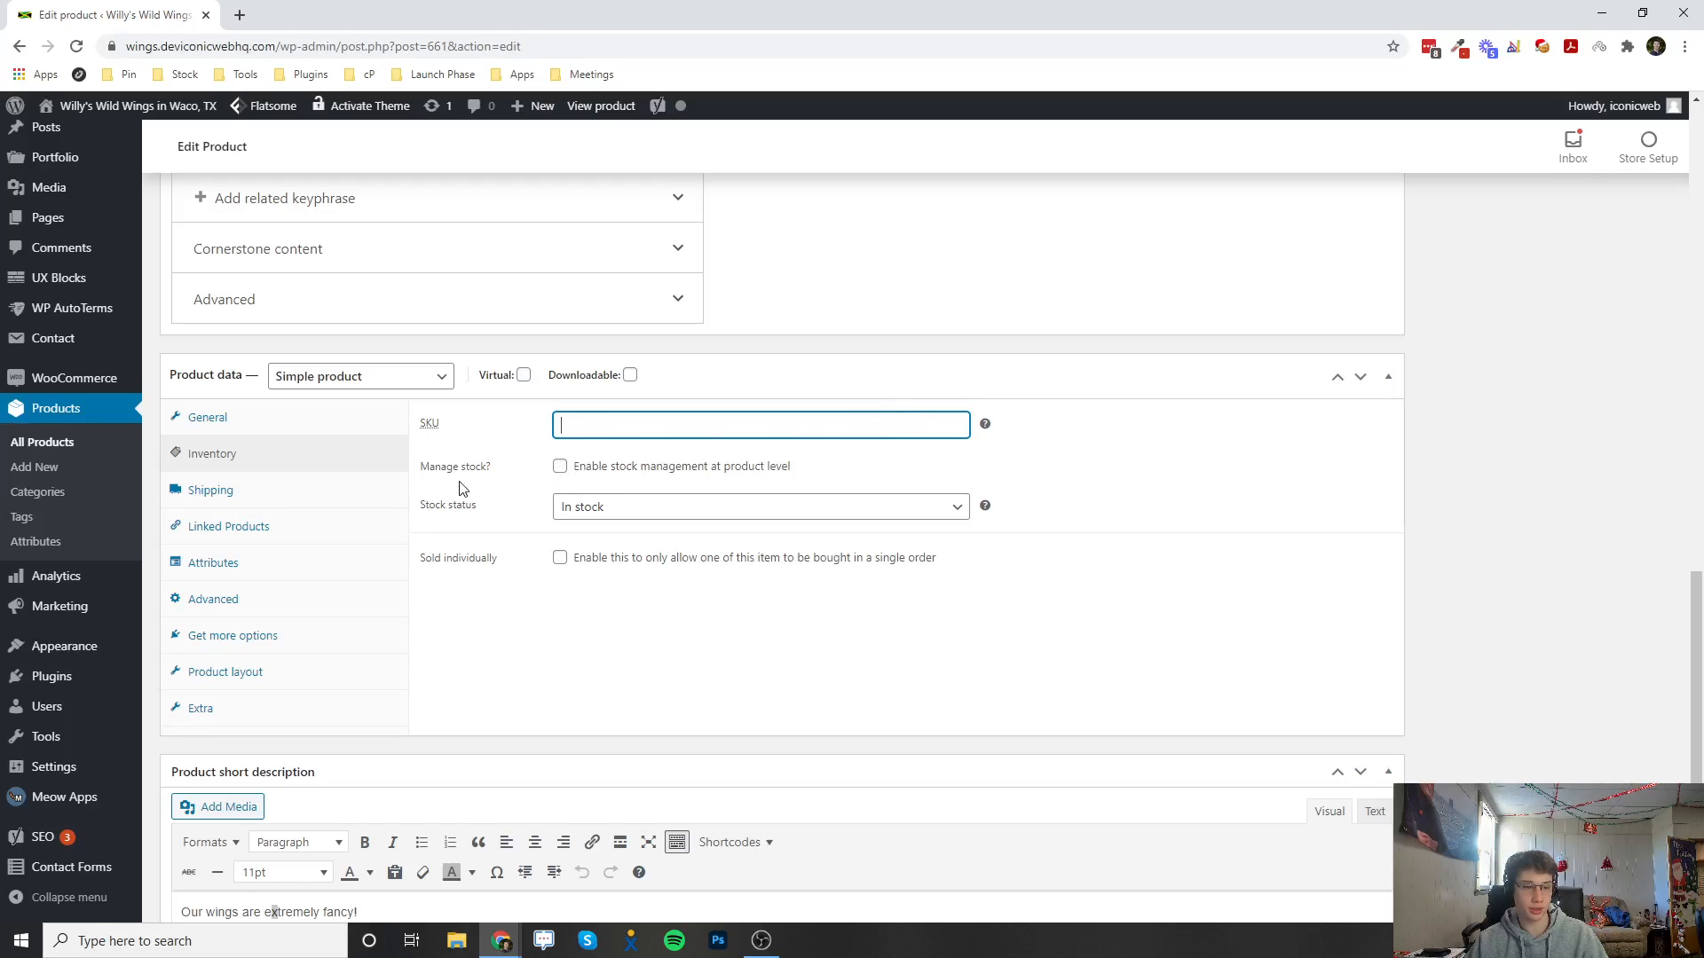
left_click(561, 467)
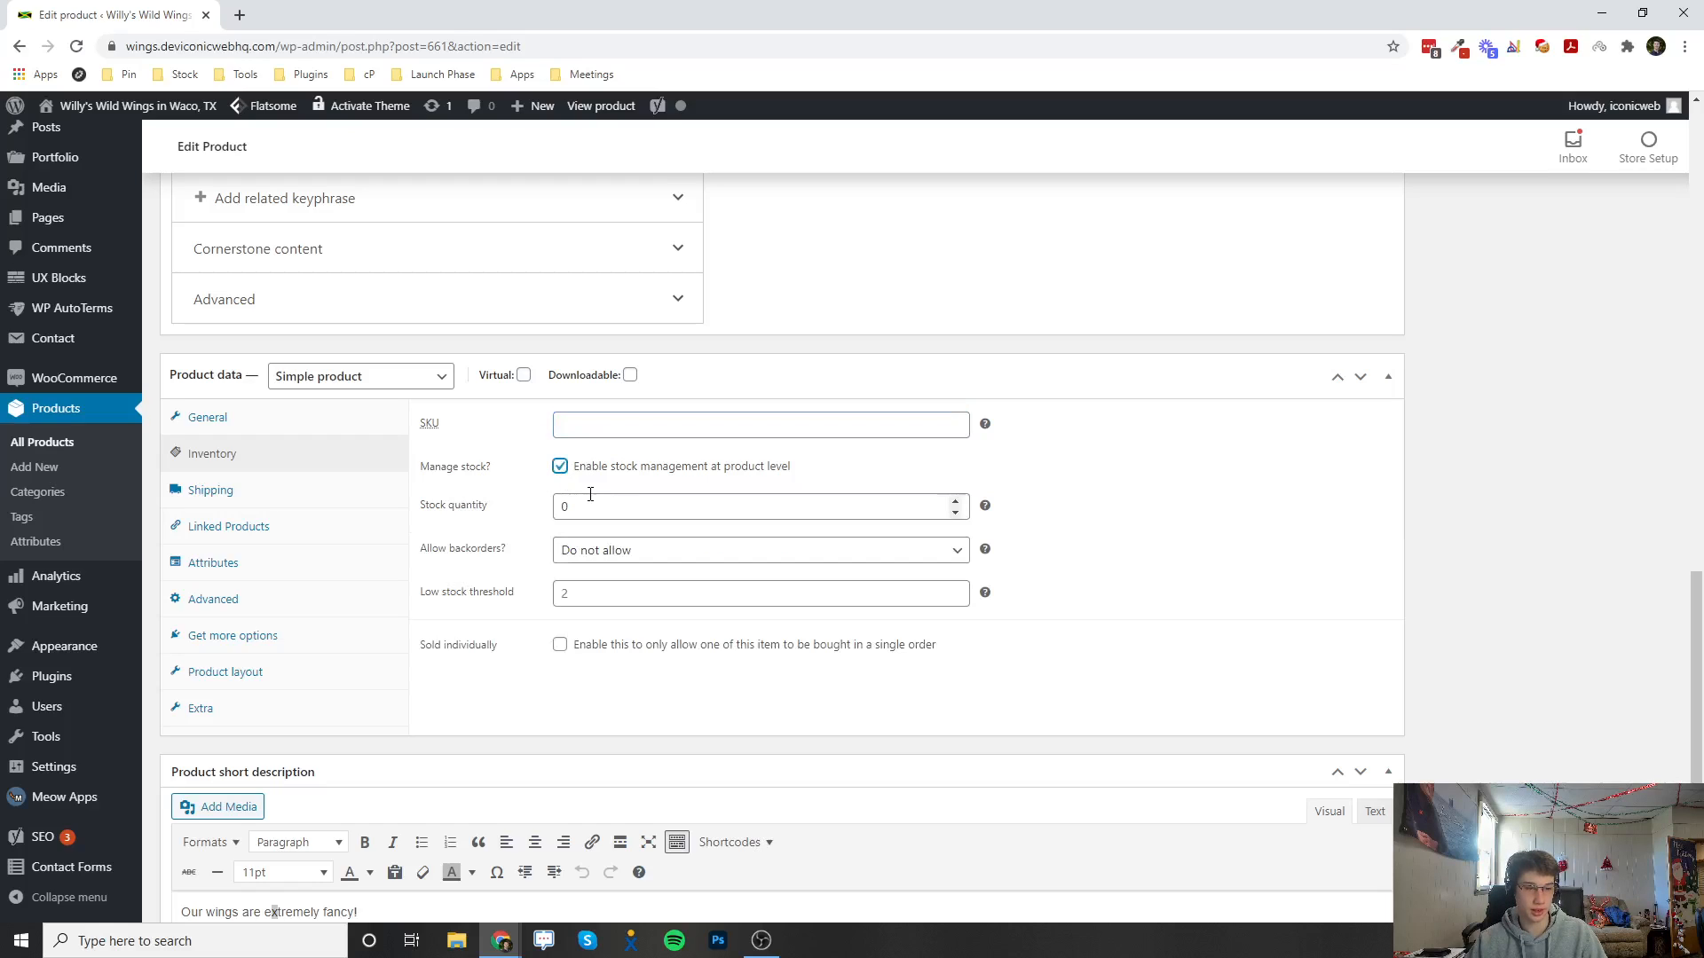
left_click(561, 506)
double_click(557, 507)
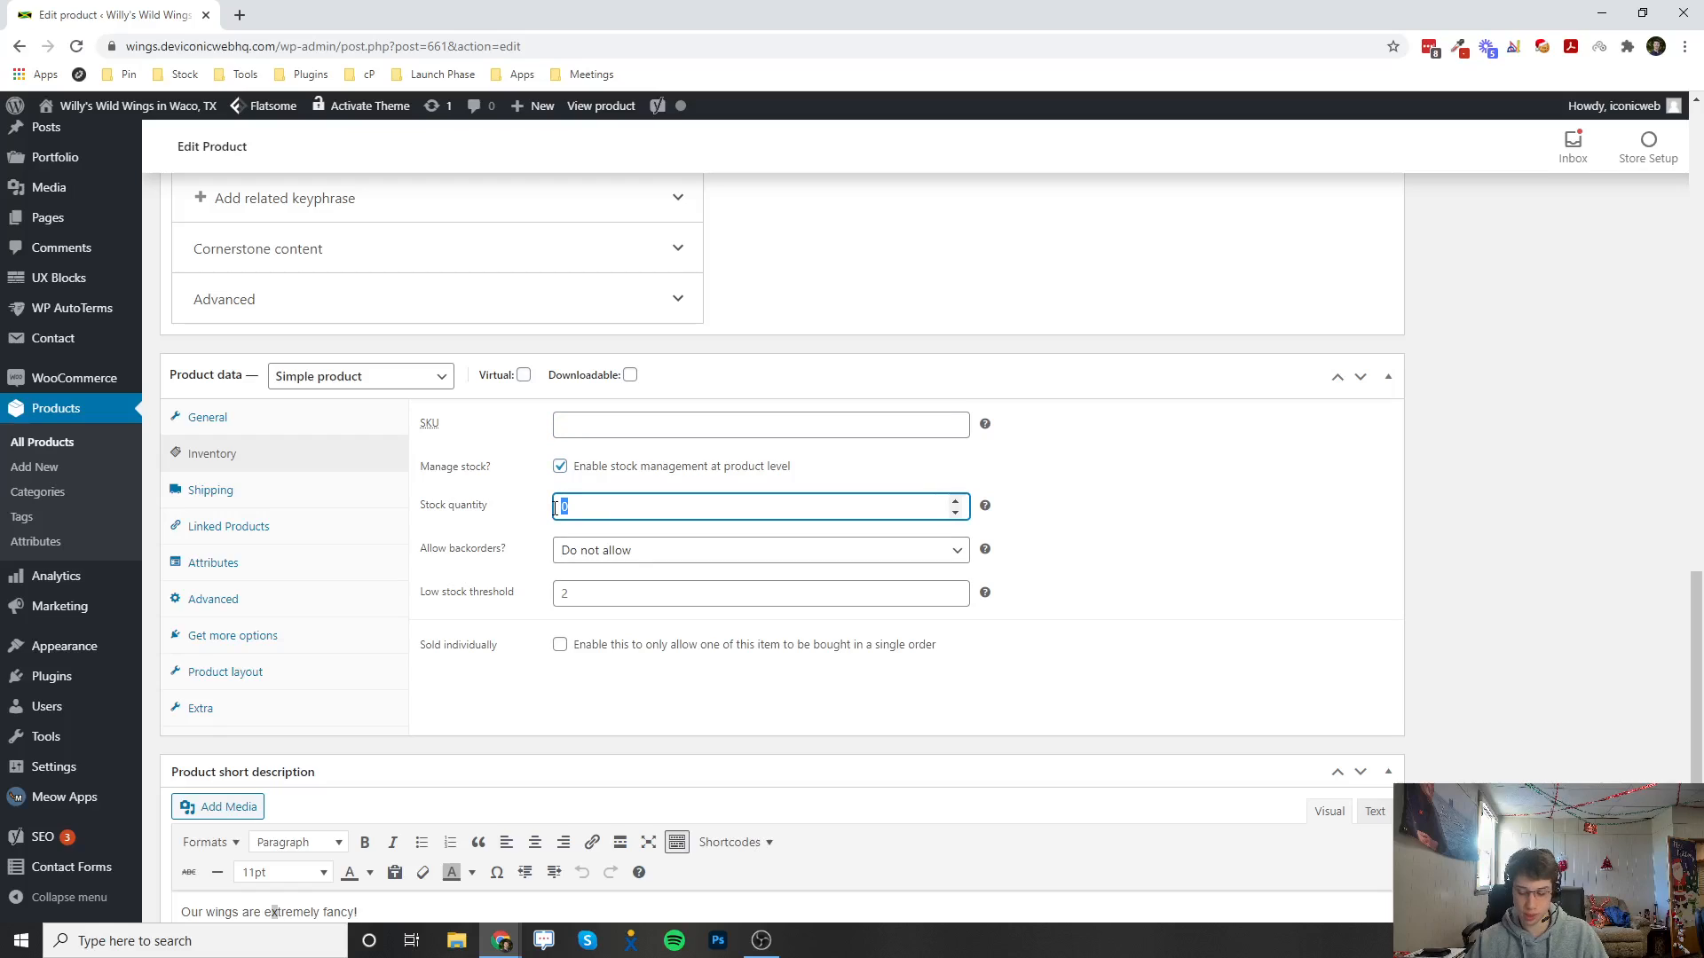
type("5")
left_click(524, 528)
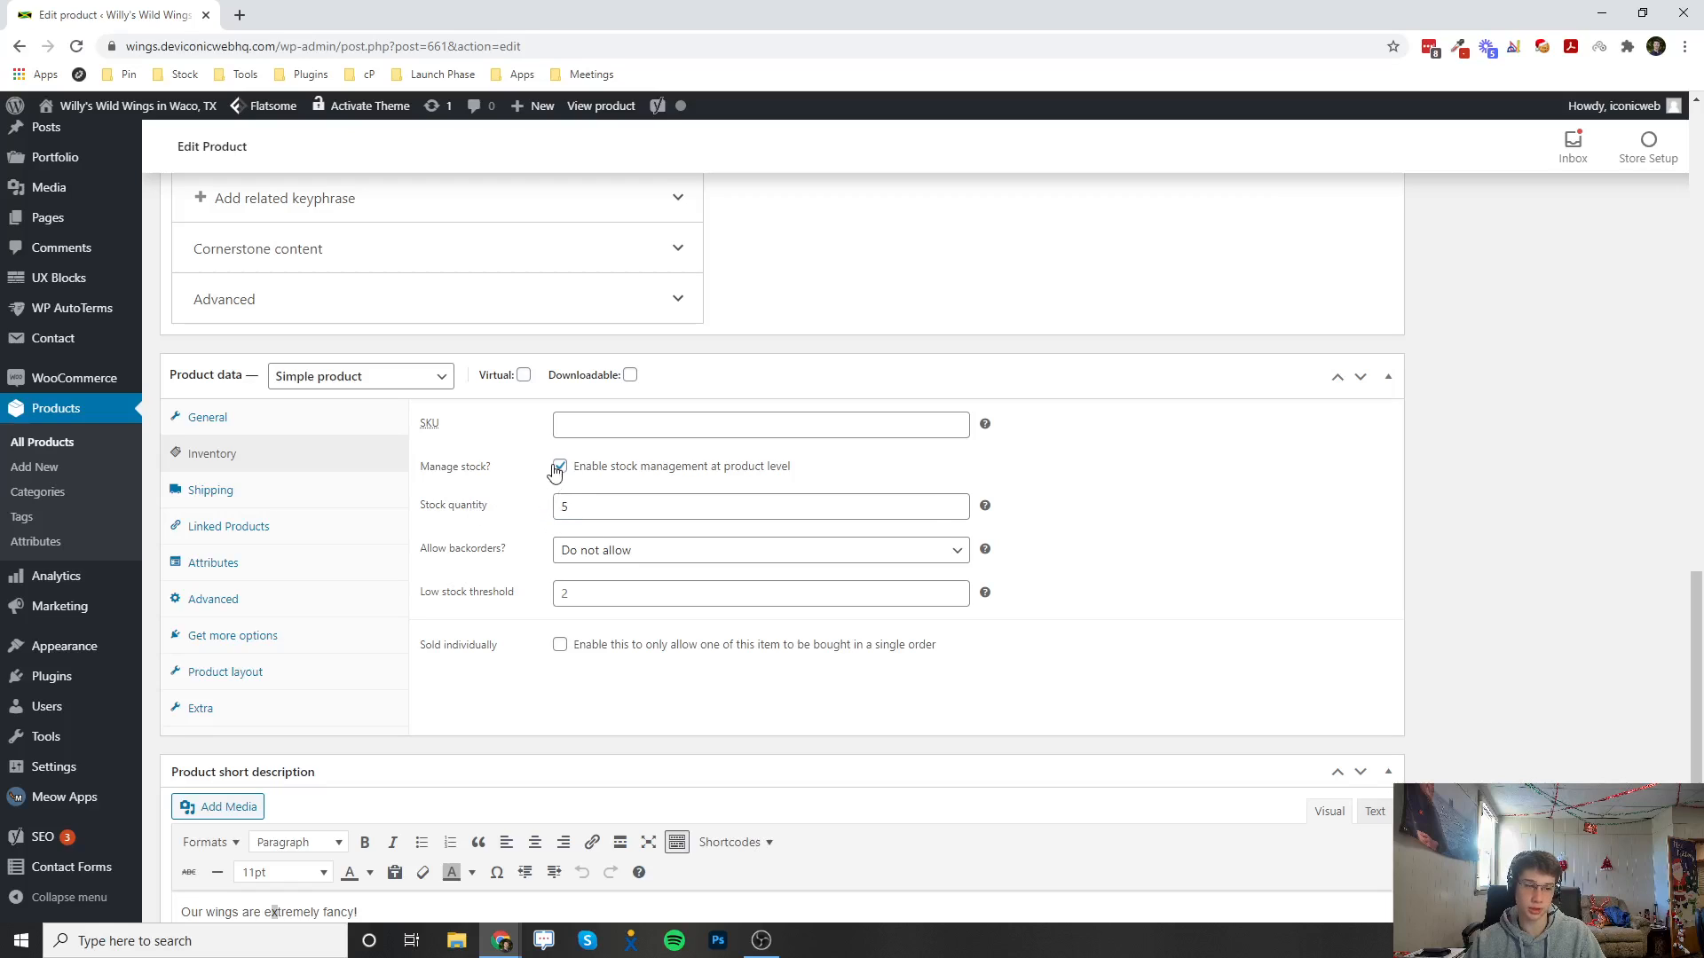
double_click(579, 504)
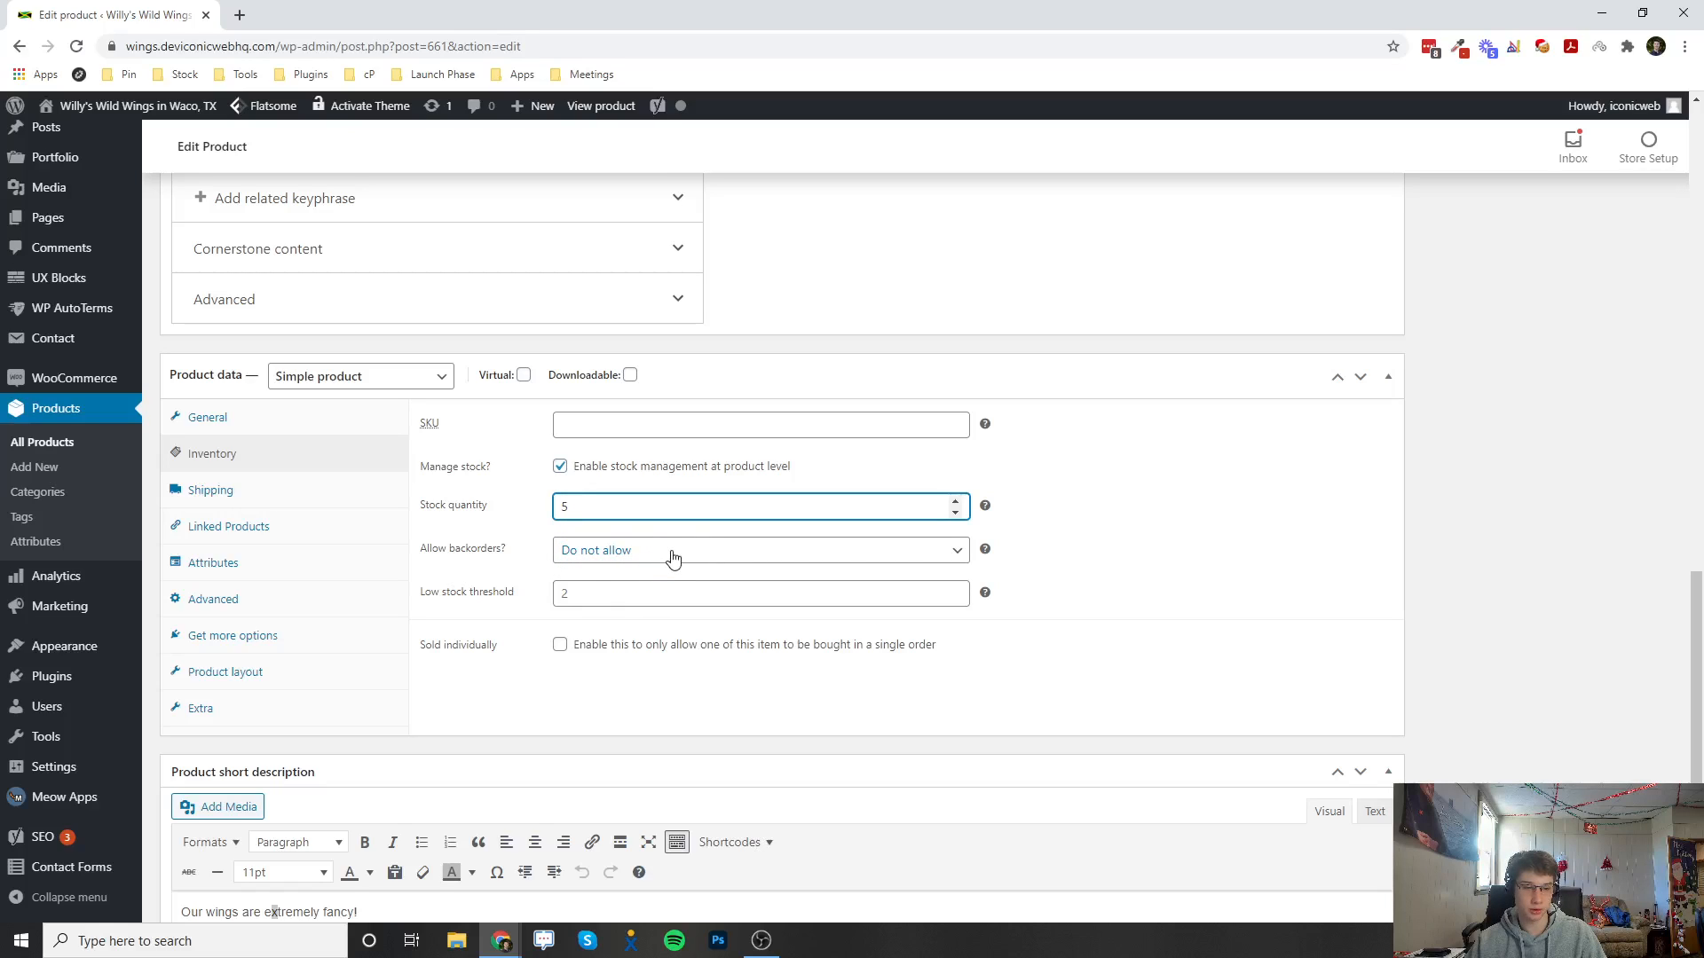
Set the product's backorders option to Allow.
left_click(639, 557)
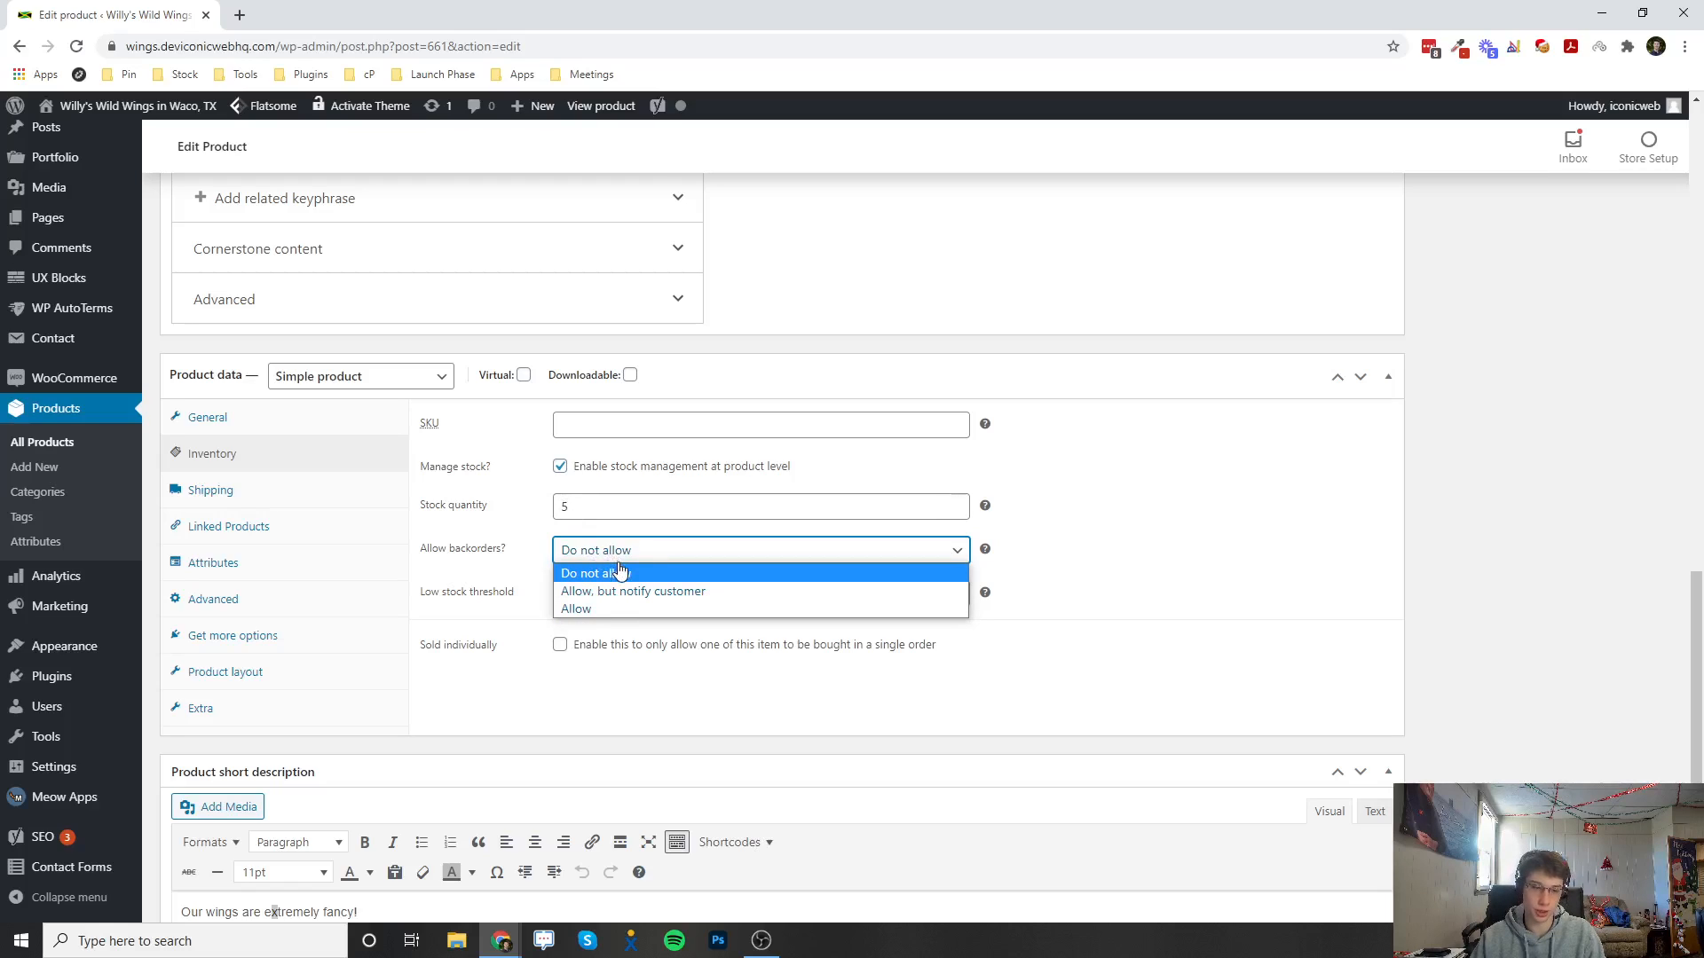
left_click(582, 609)
left_click(810, 532)
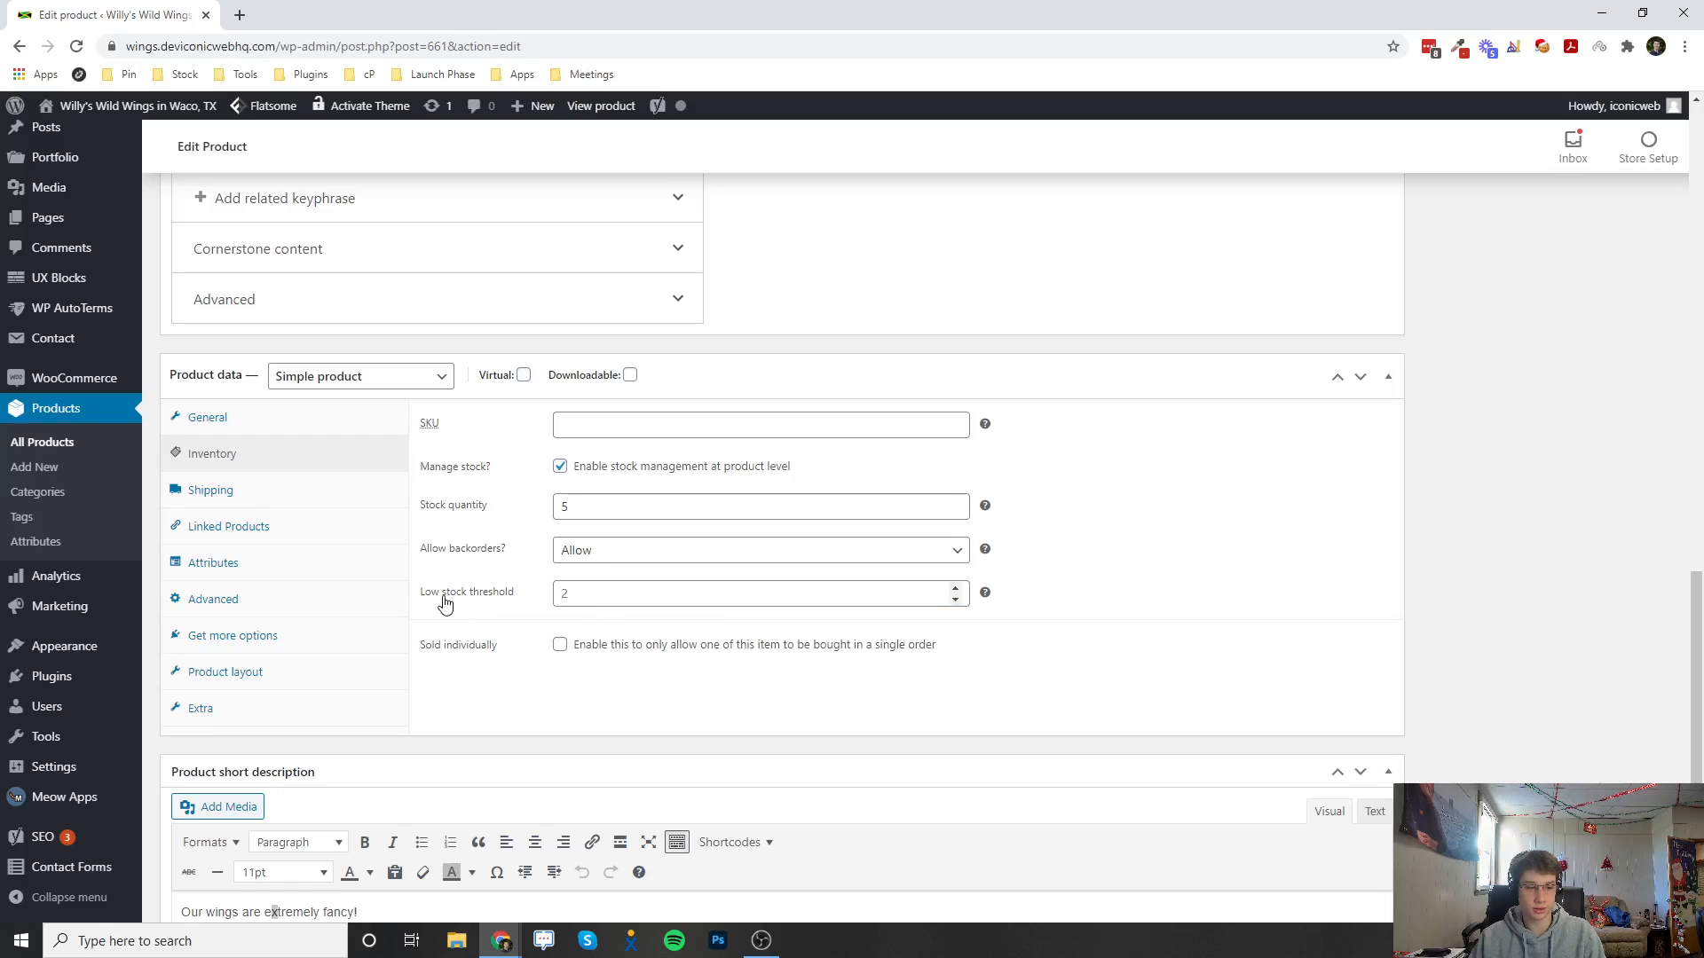
Set the product's low stock threshold to 2 in the inventory settings.
left_click(582, 592)
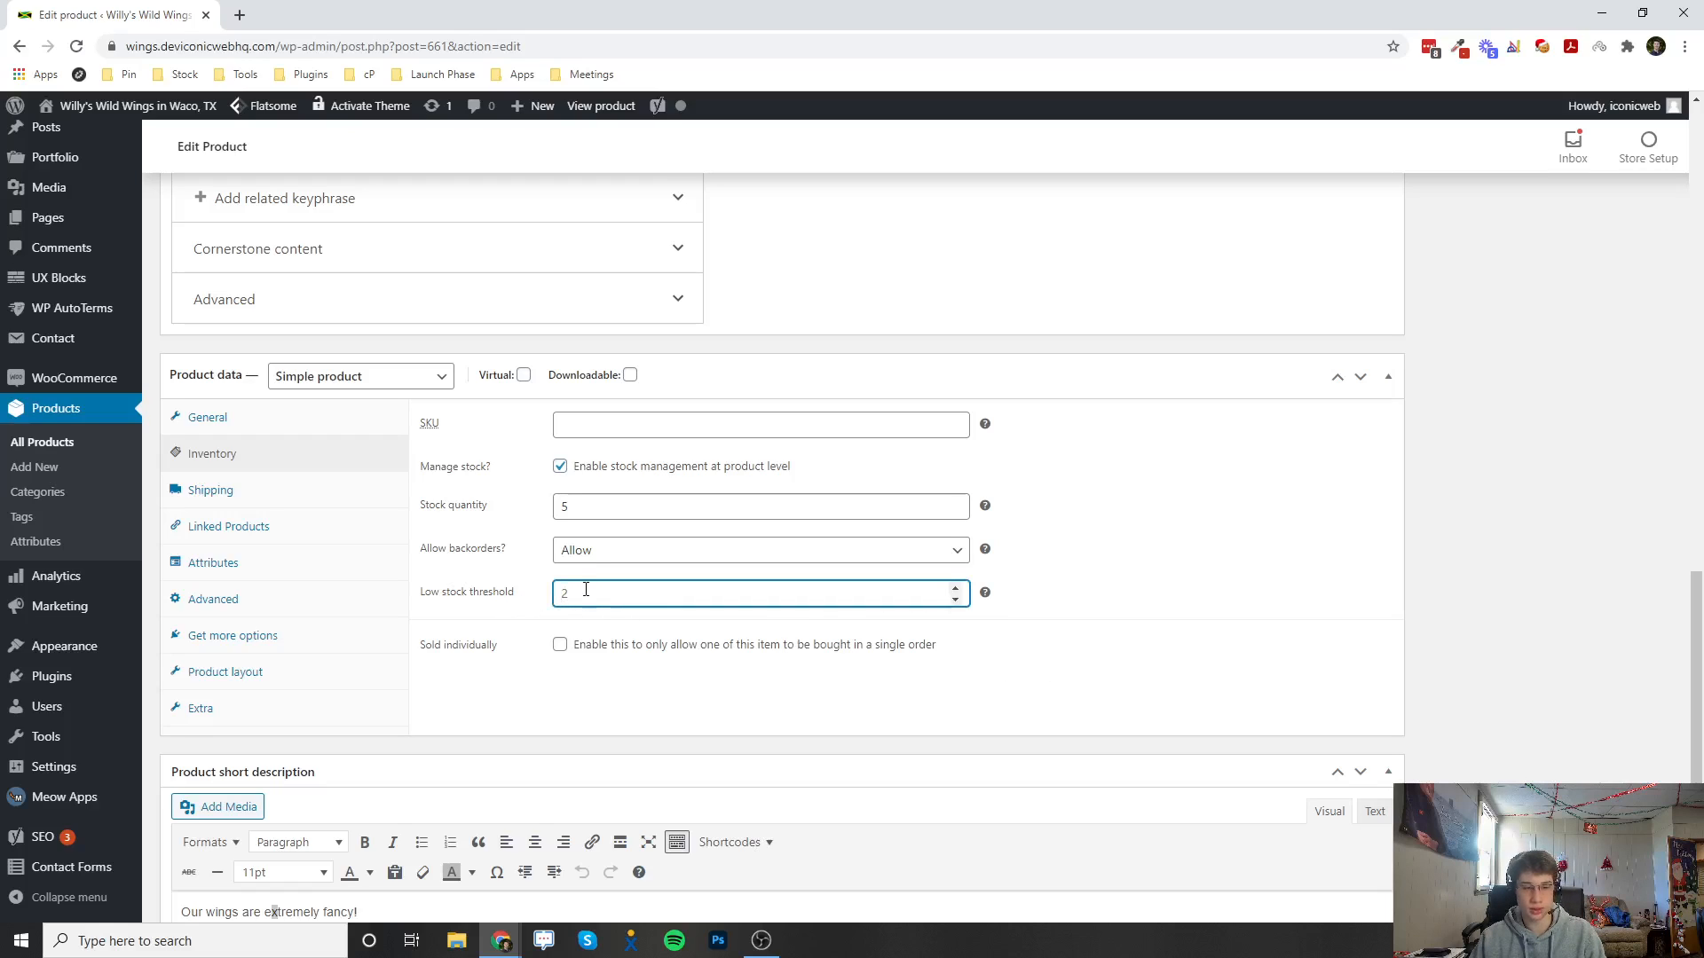
type("2")
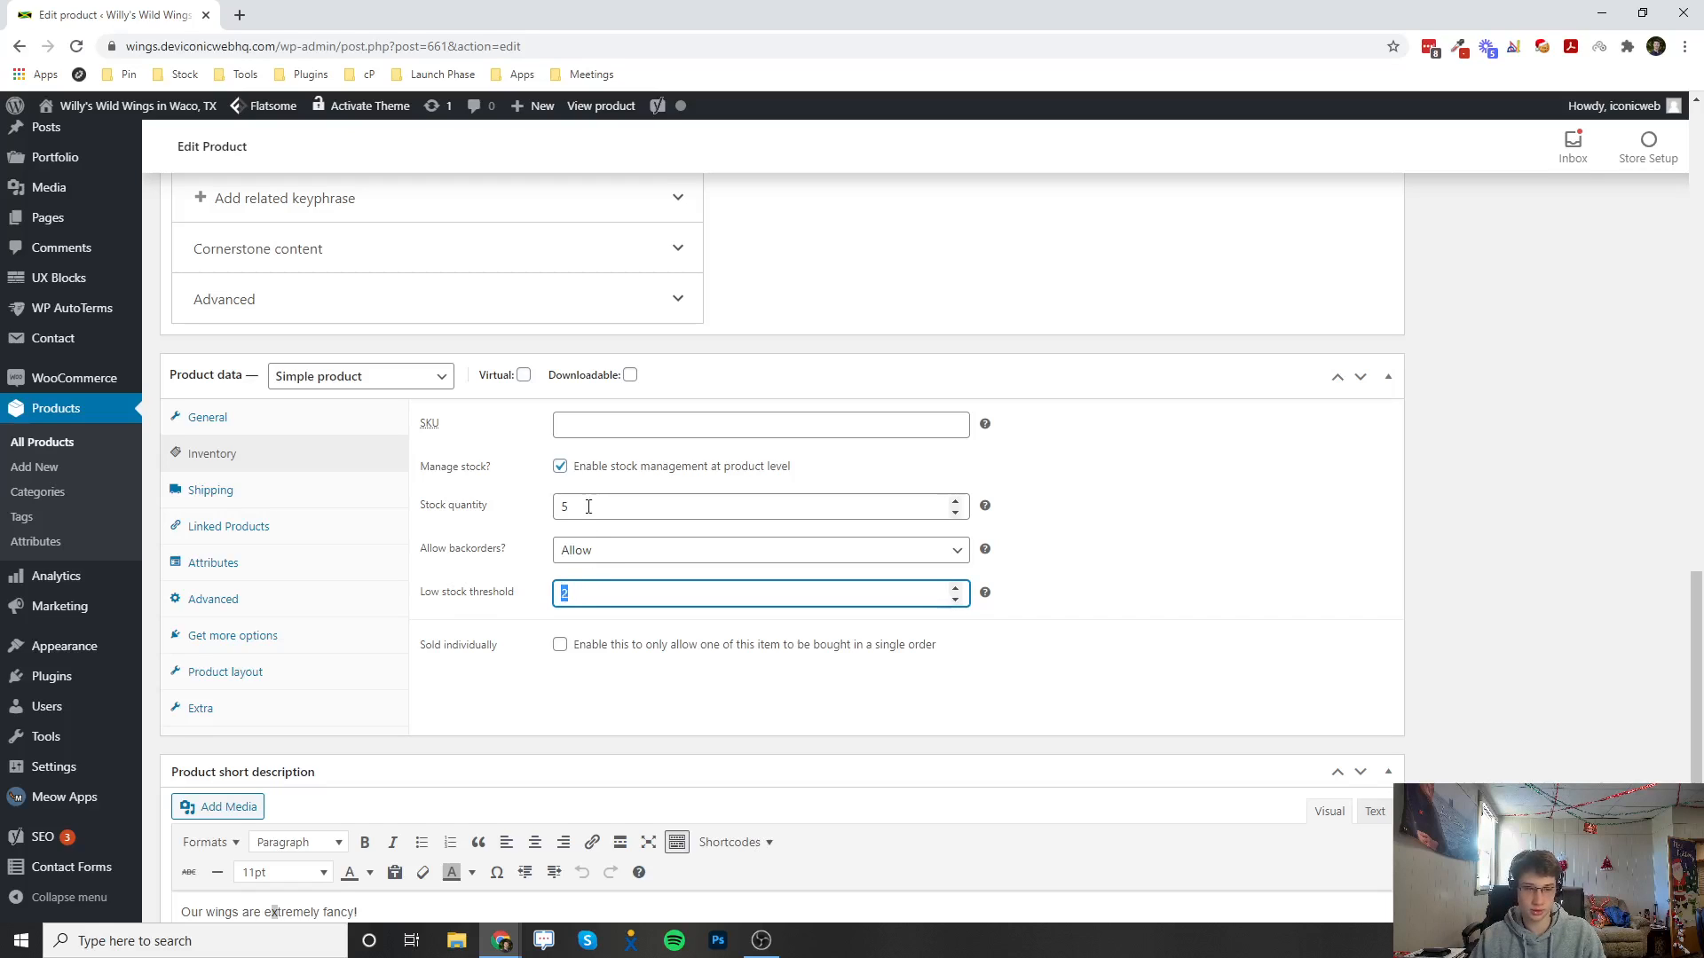
double_click(559, 502)
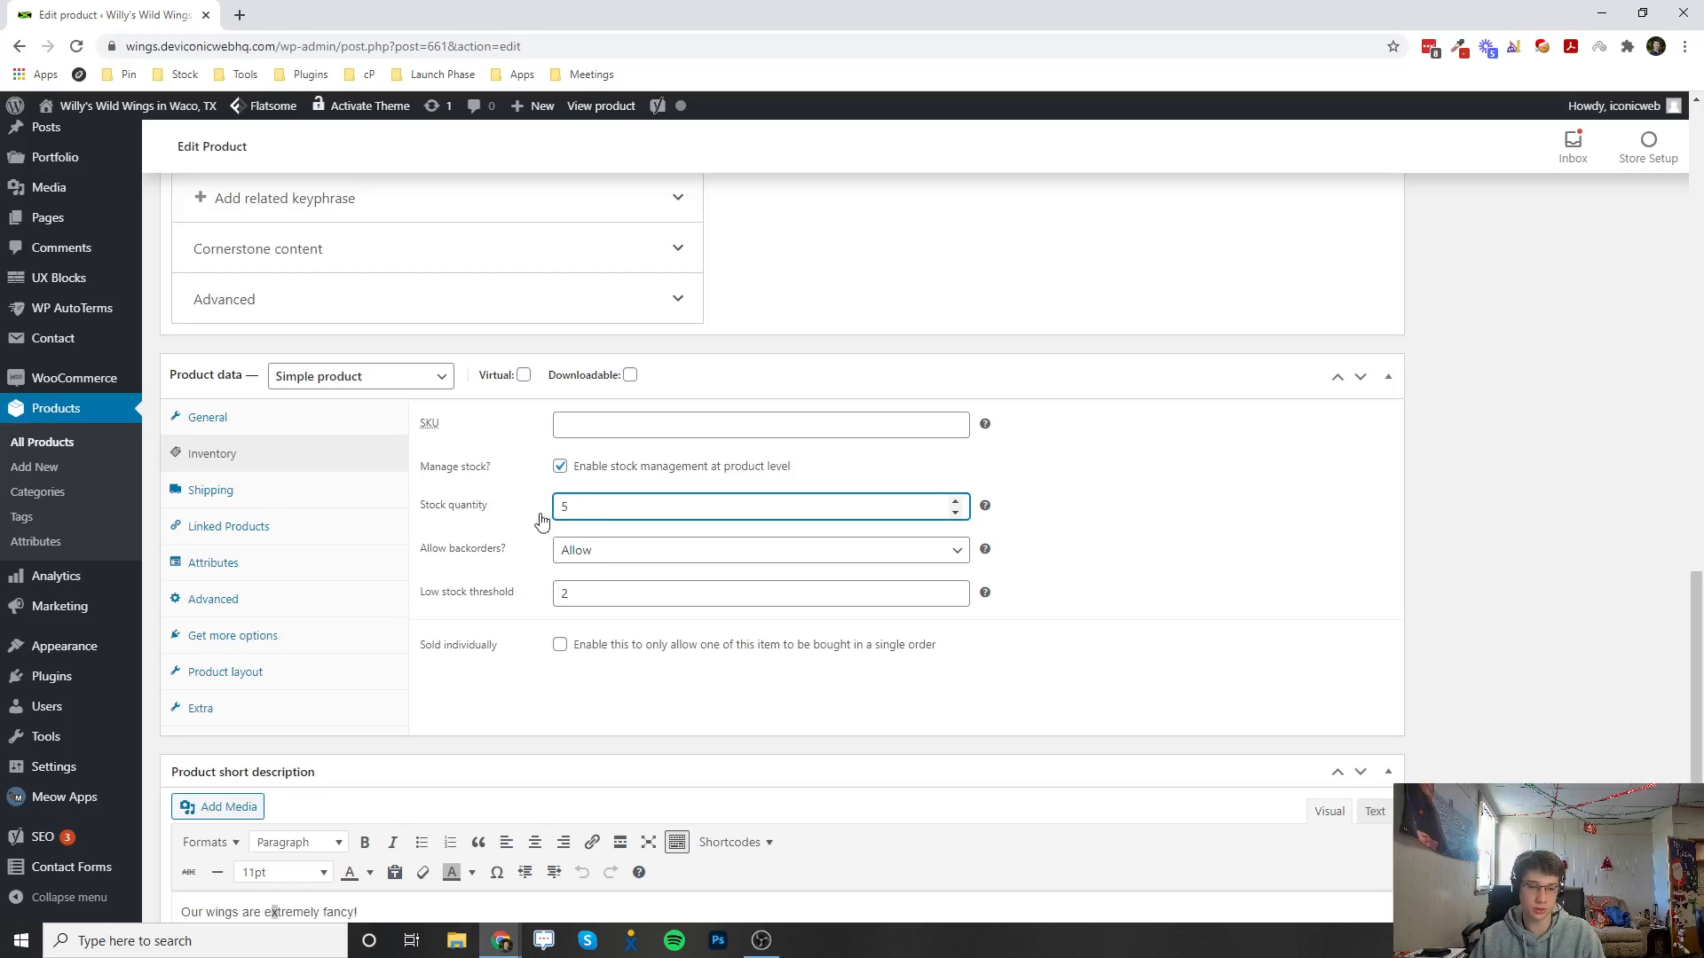
double_click(572, 594)
left_click_drag(584, 594, 561, 590)
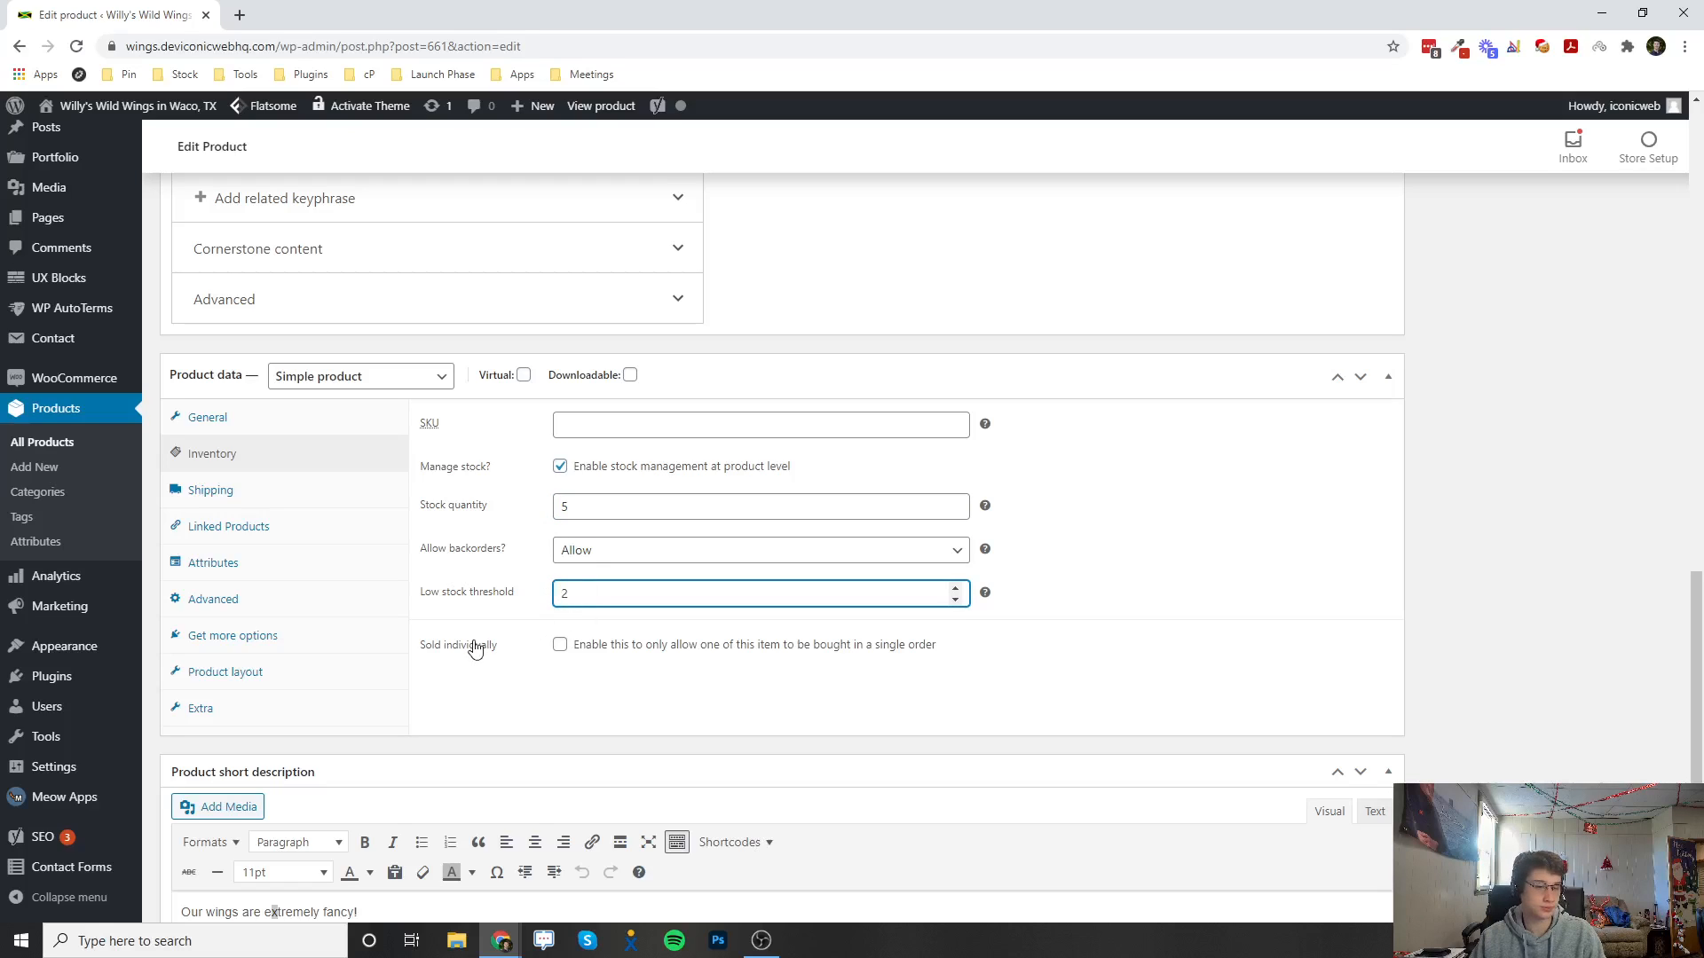
Examine the product's shipping settings, including weight, dimensions, envelope, the declared value explanation and shipping class, leaving them unfilled.
left_click(183, 489)
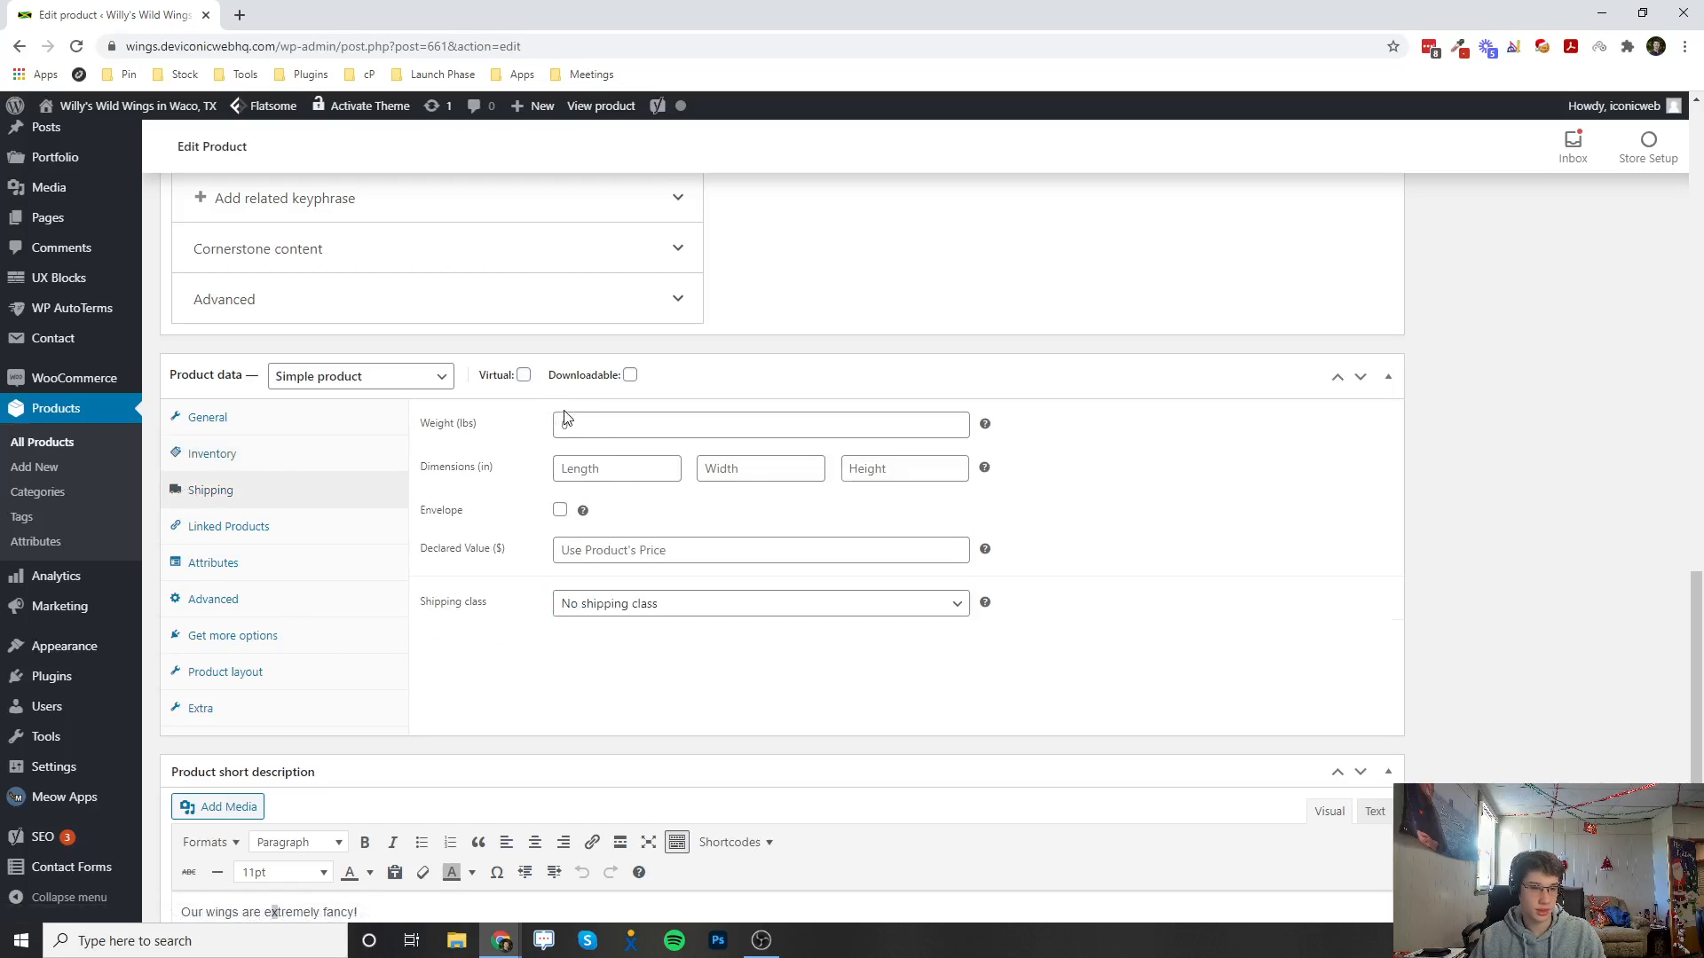
left_click(572, 418)
key("Escape")
left_click(608, 466)
left_click(754, 467)
left_click(937, 472)
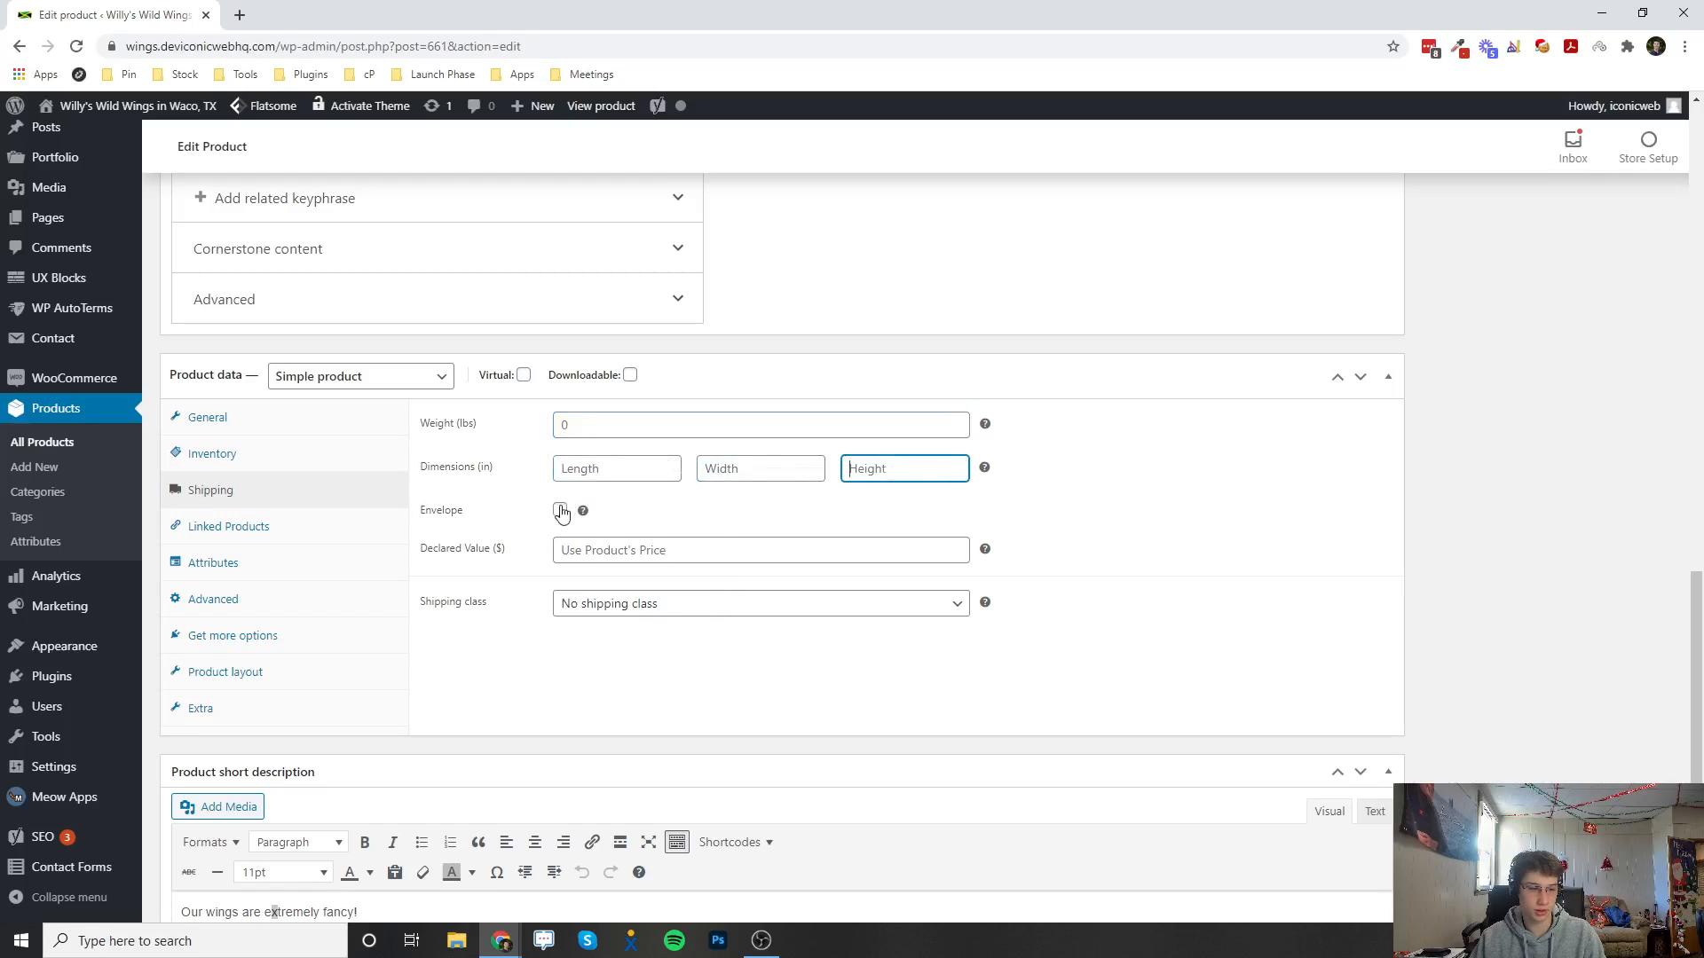
mouse_move(583, 512)
left_click(556, 547)
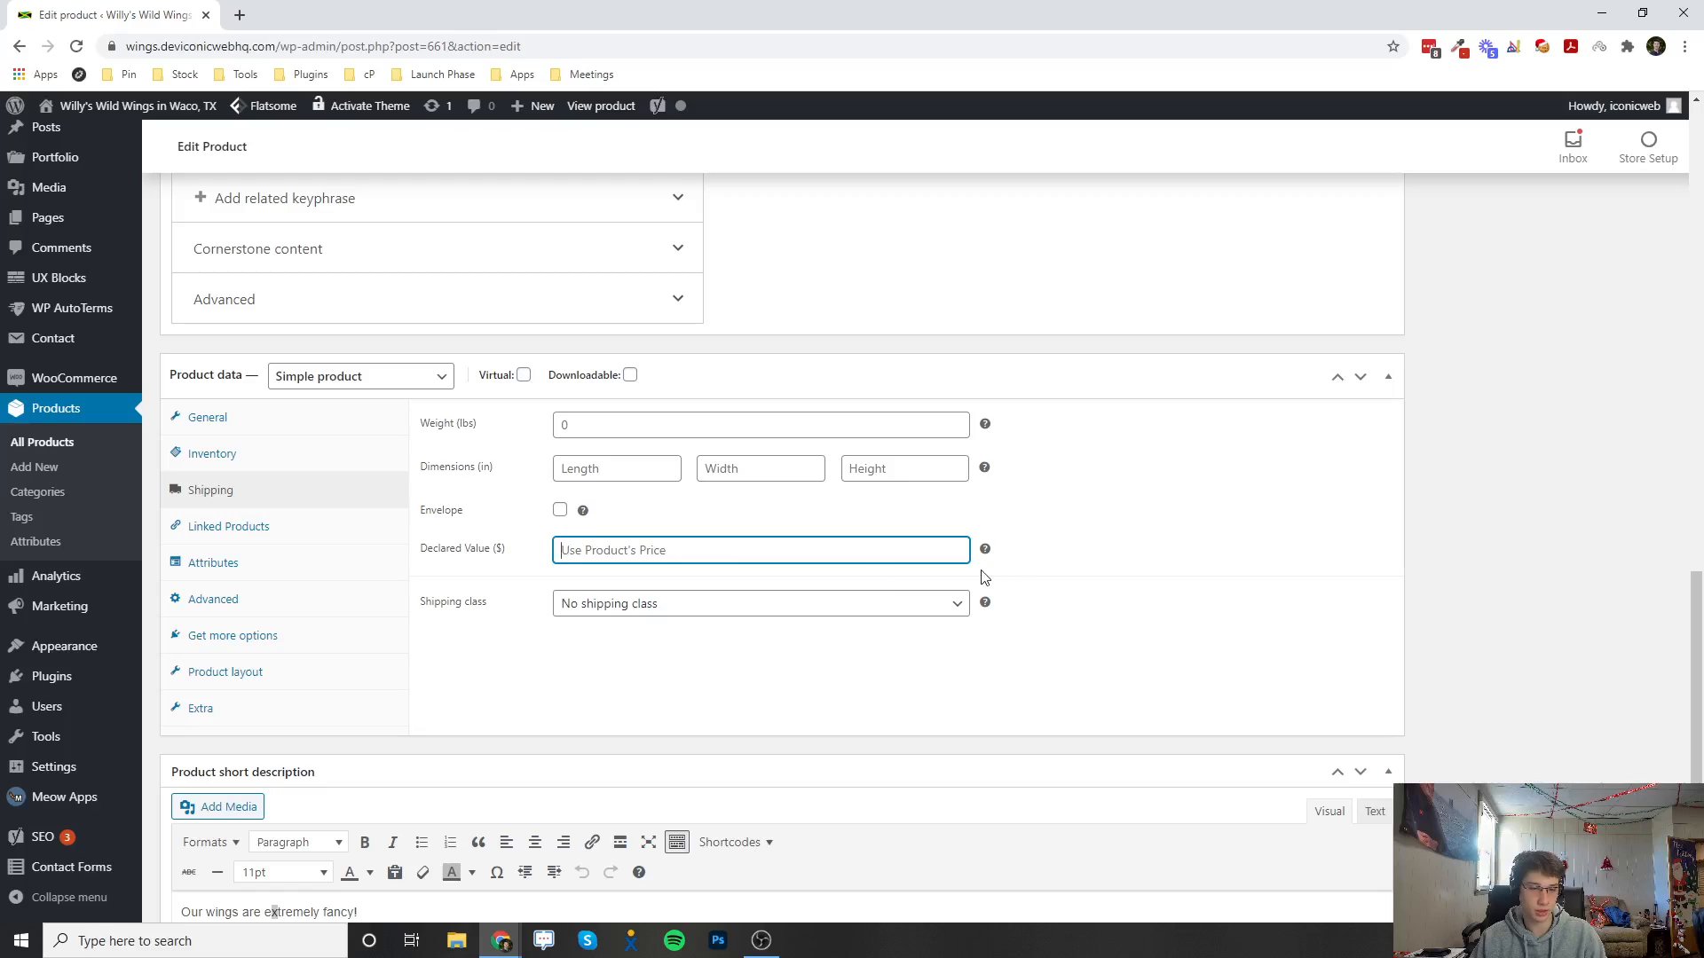
mouse_move(986, 553)
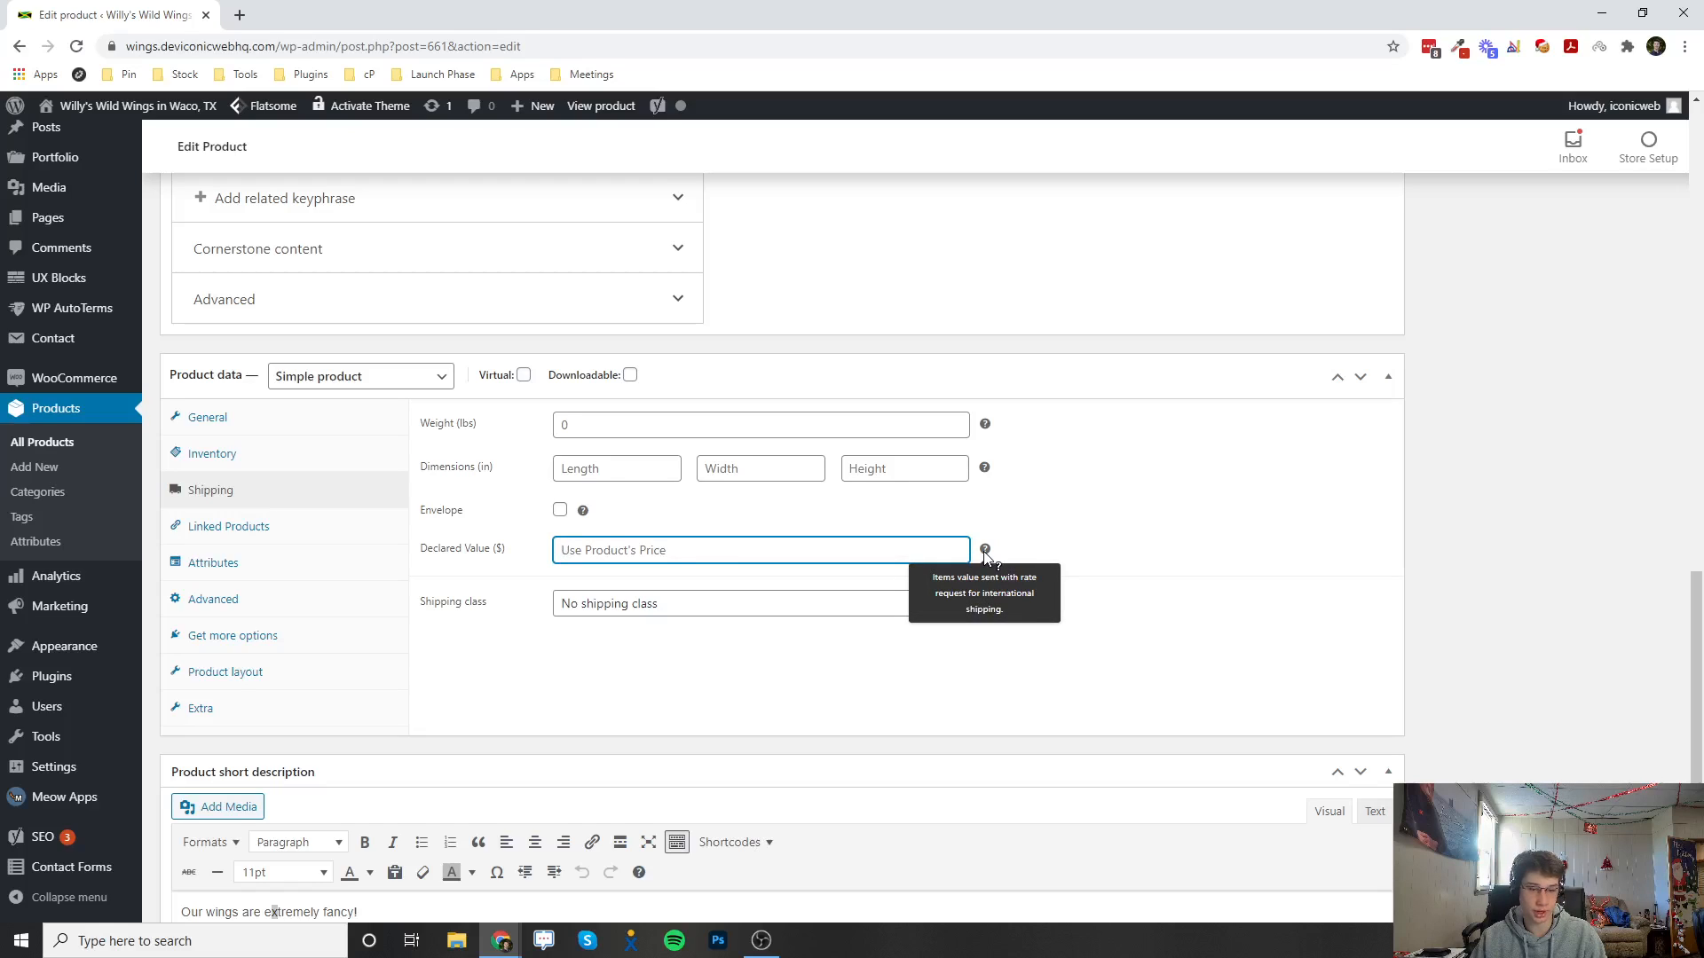
left_click(773, 668)
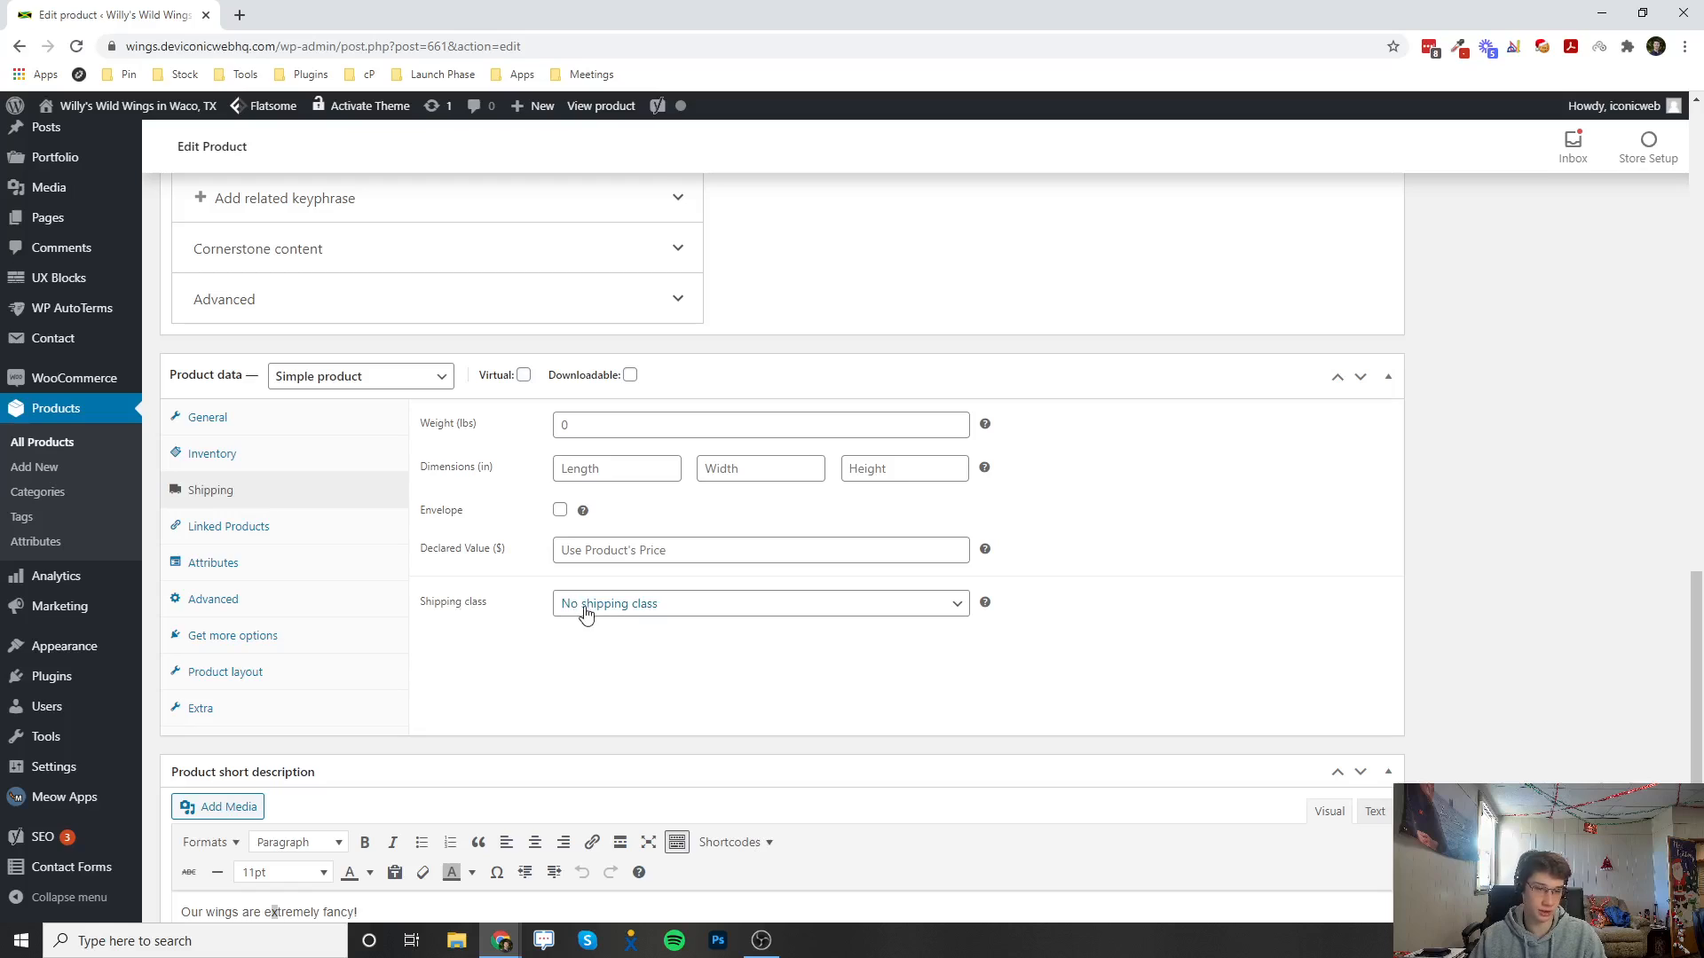
Look over the product's linked products settings and open the upsells search without choosing a product.
left_click(336, 527)
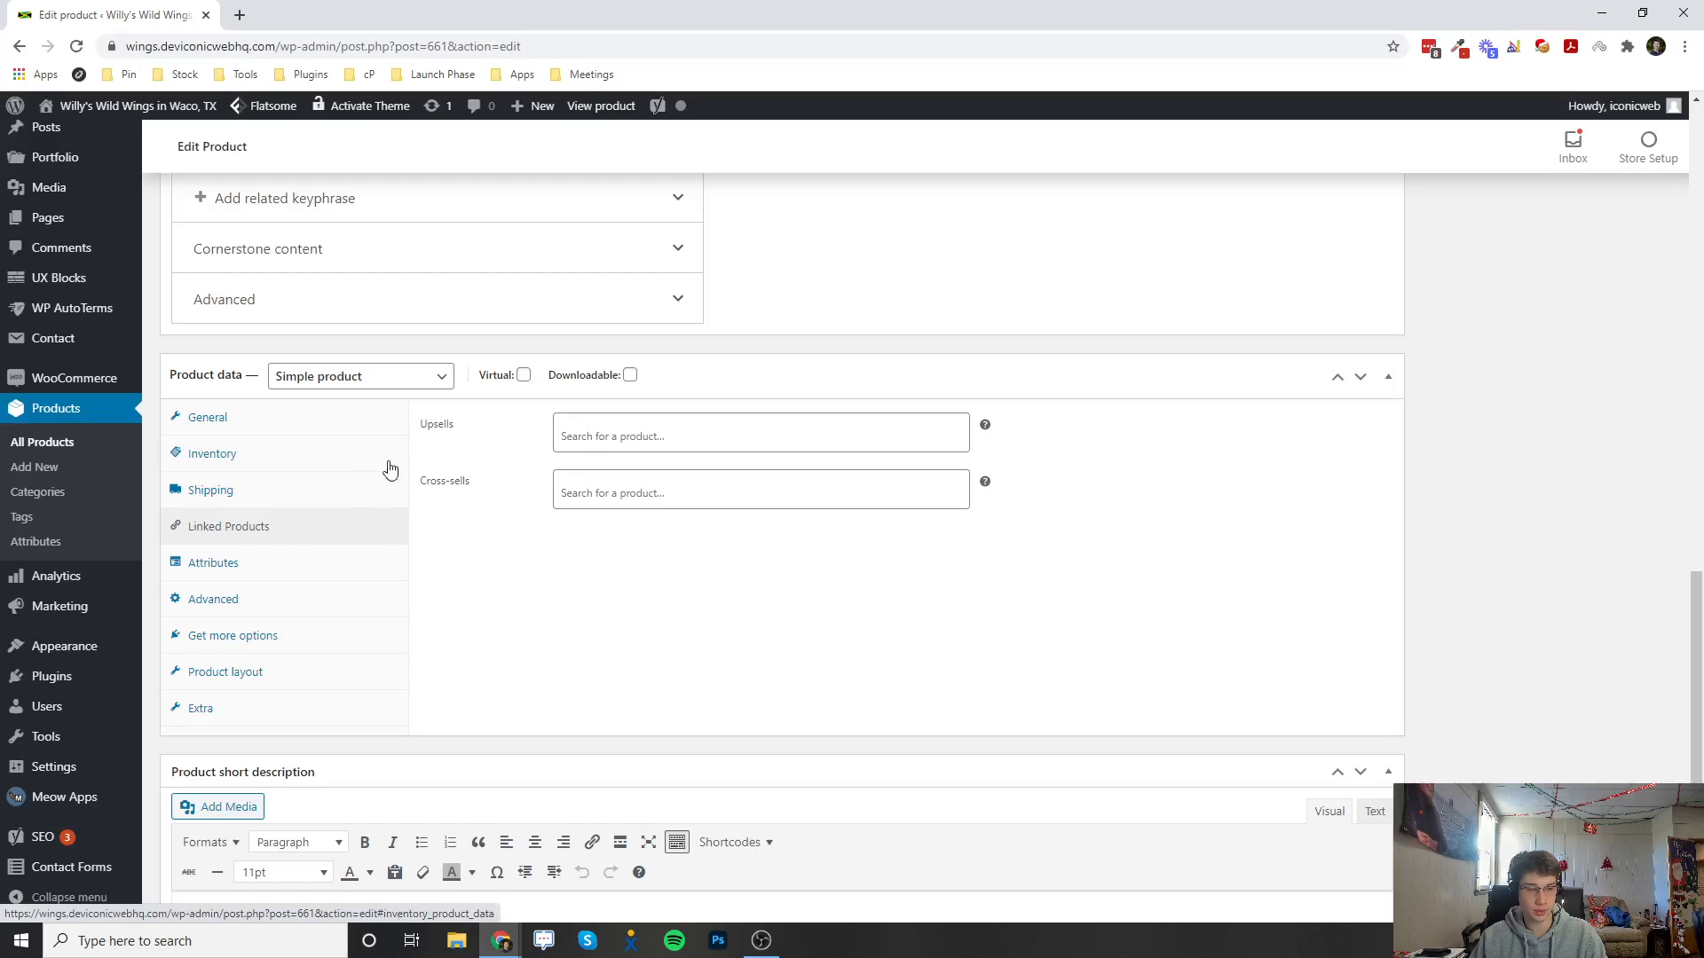
left_click(580, 434)
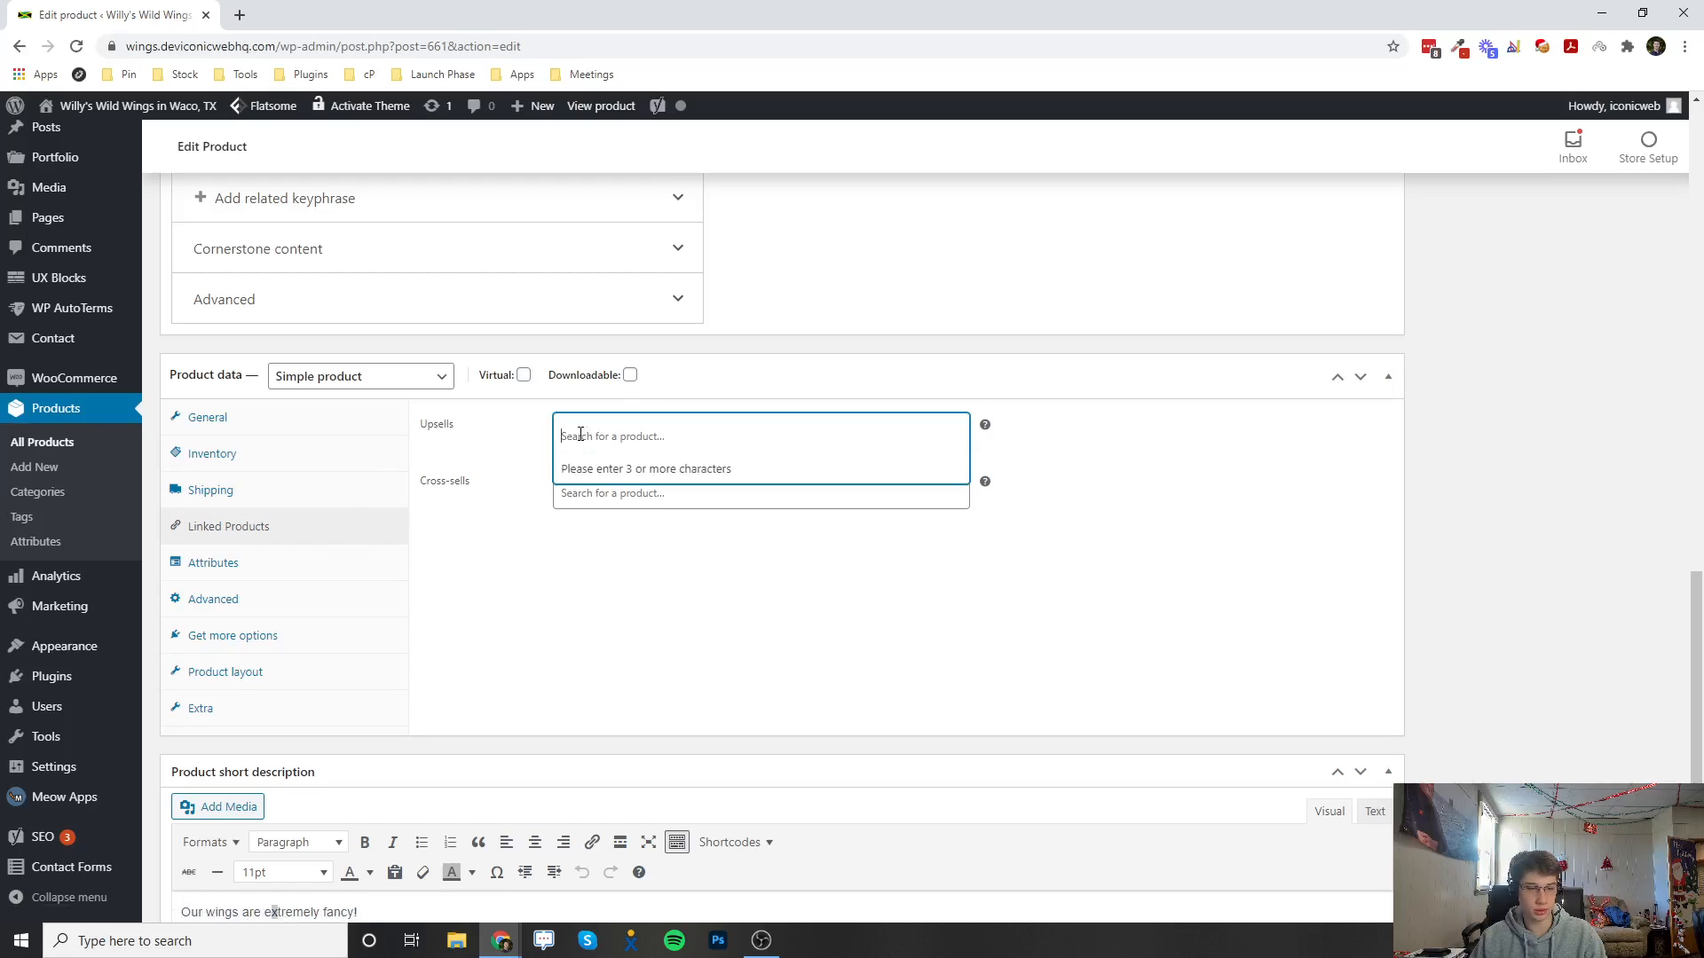
left_click(437, 515)
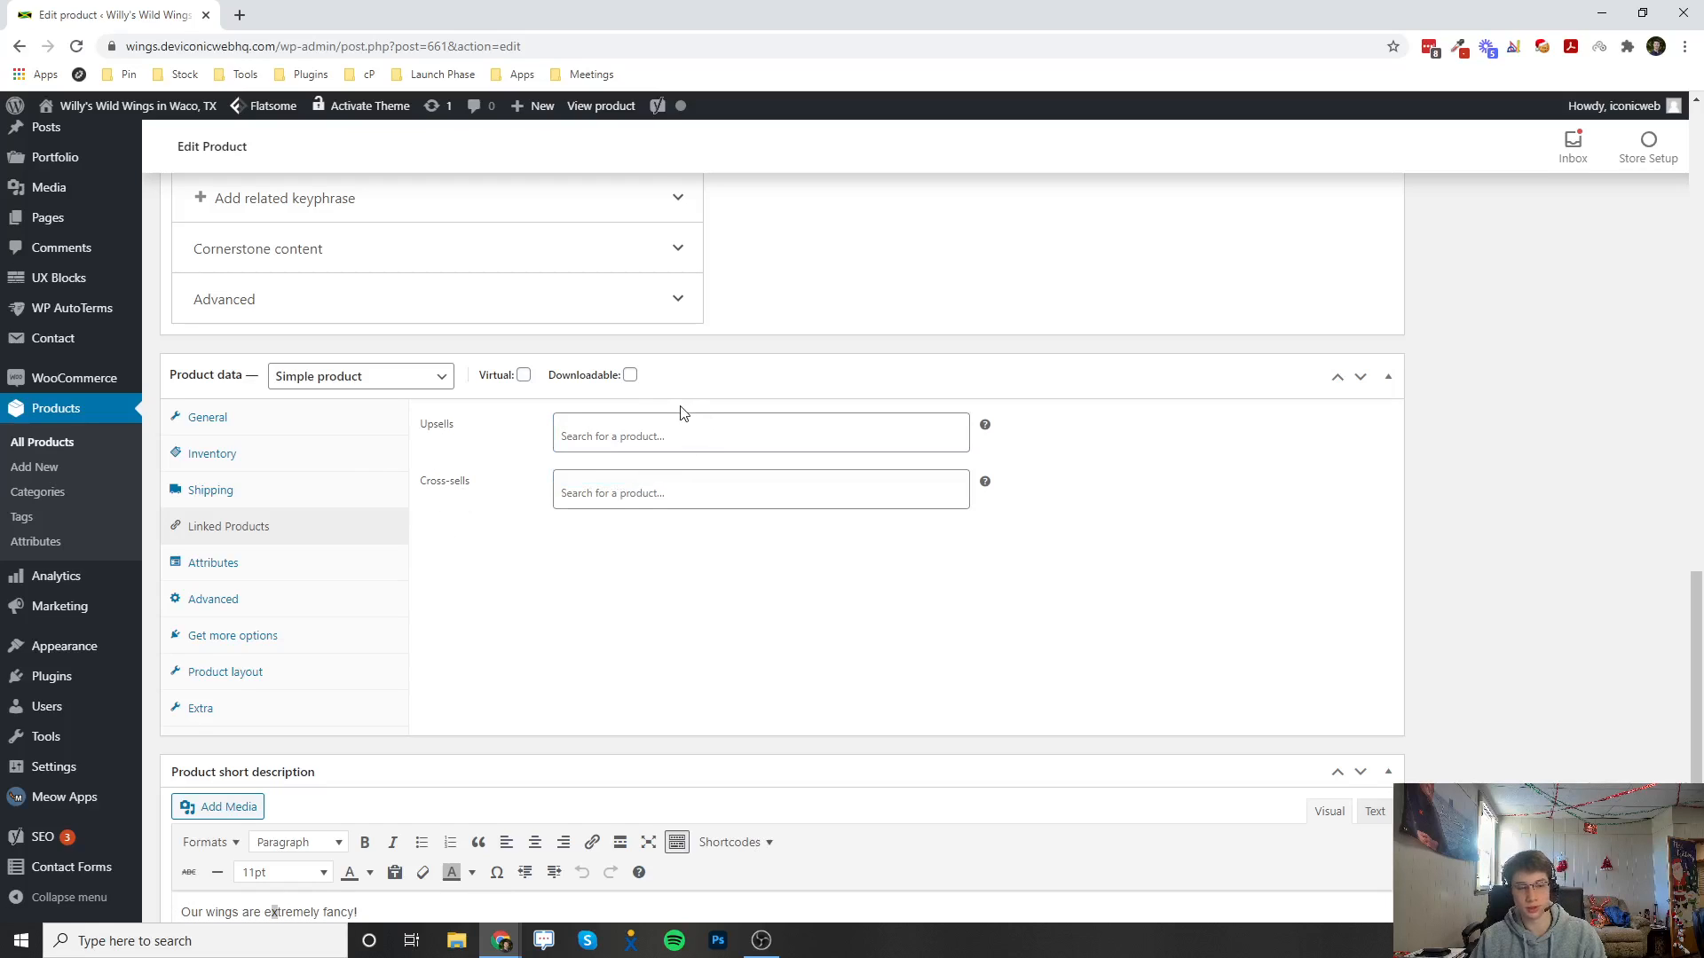
Review the product's attributes and its advanced settings for purchase note, menu order and reviews.
left_click(300, 567)
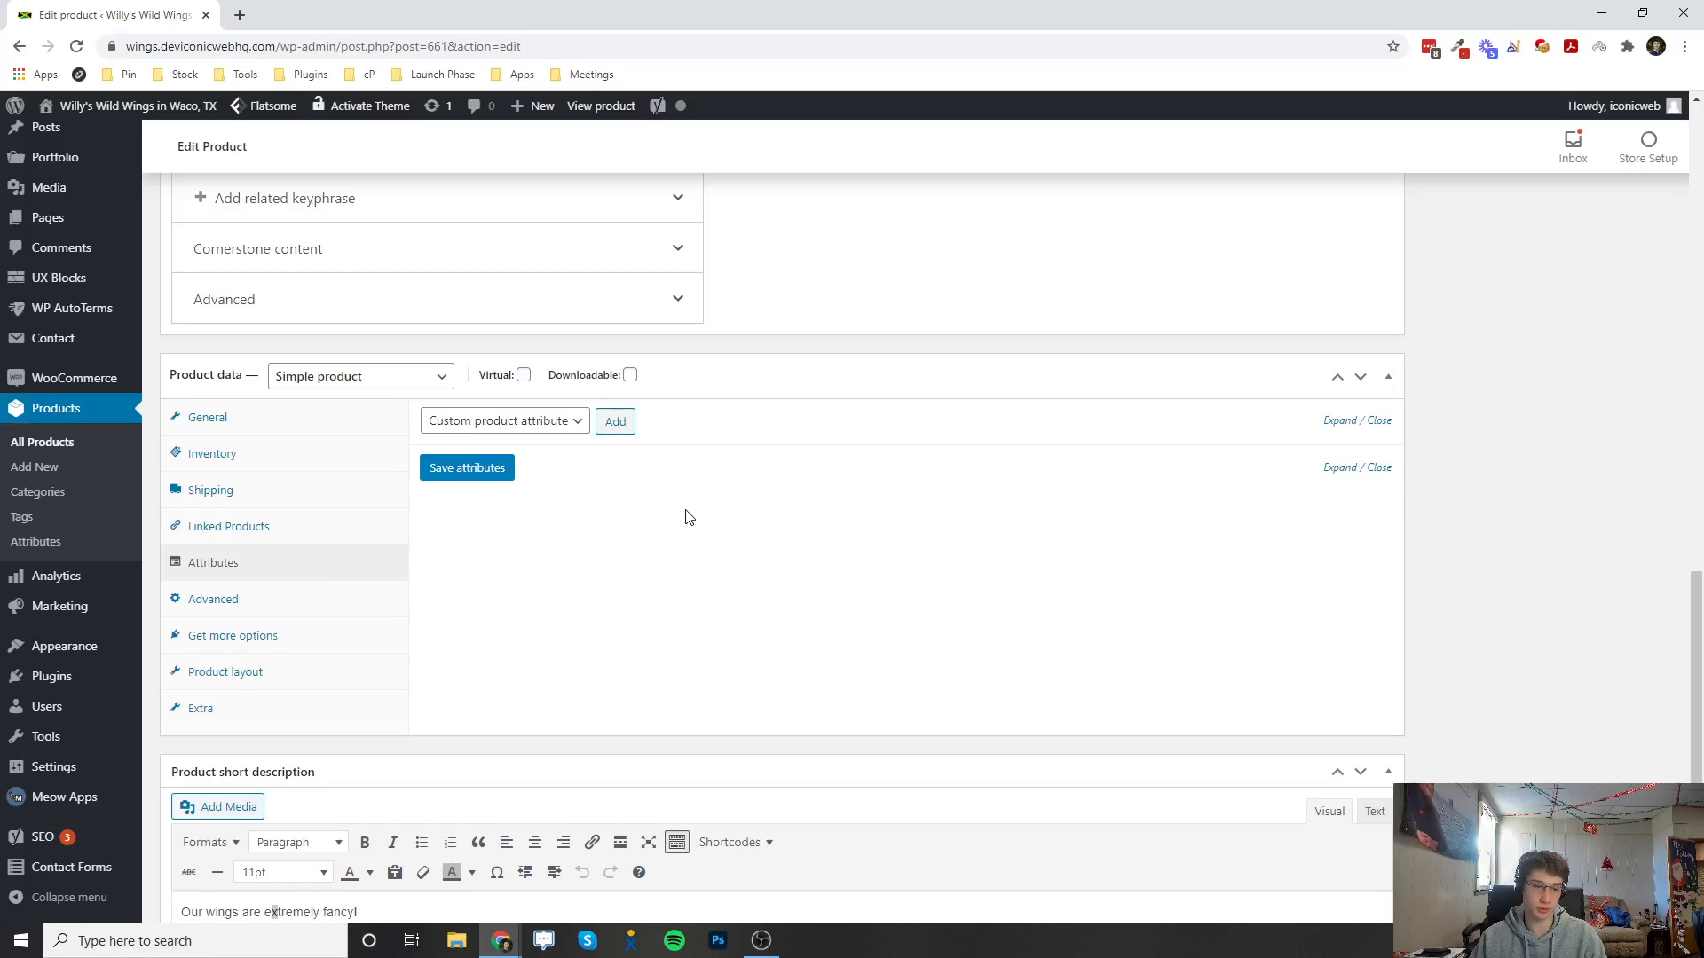
left_click(265, 600)
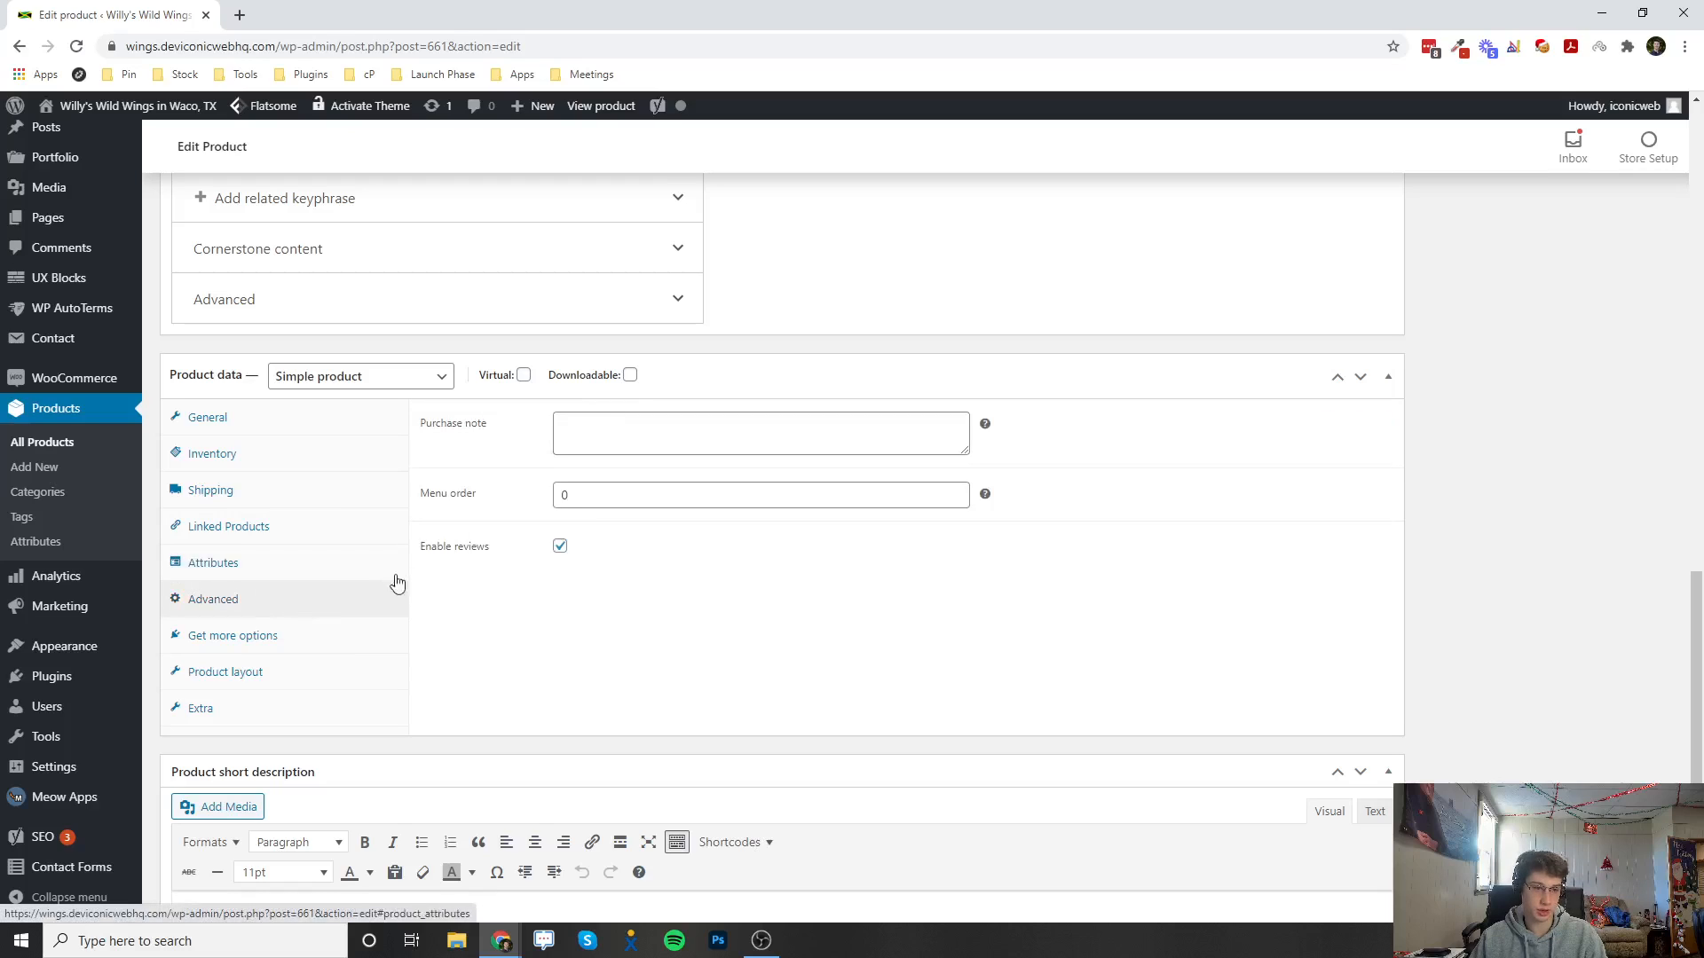
left_click(578, 425)
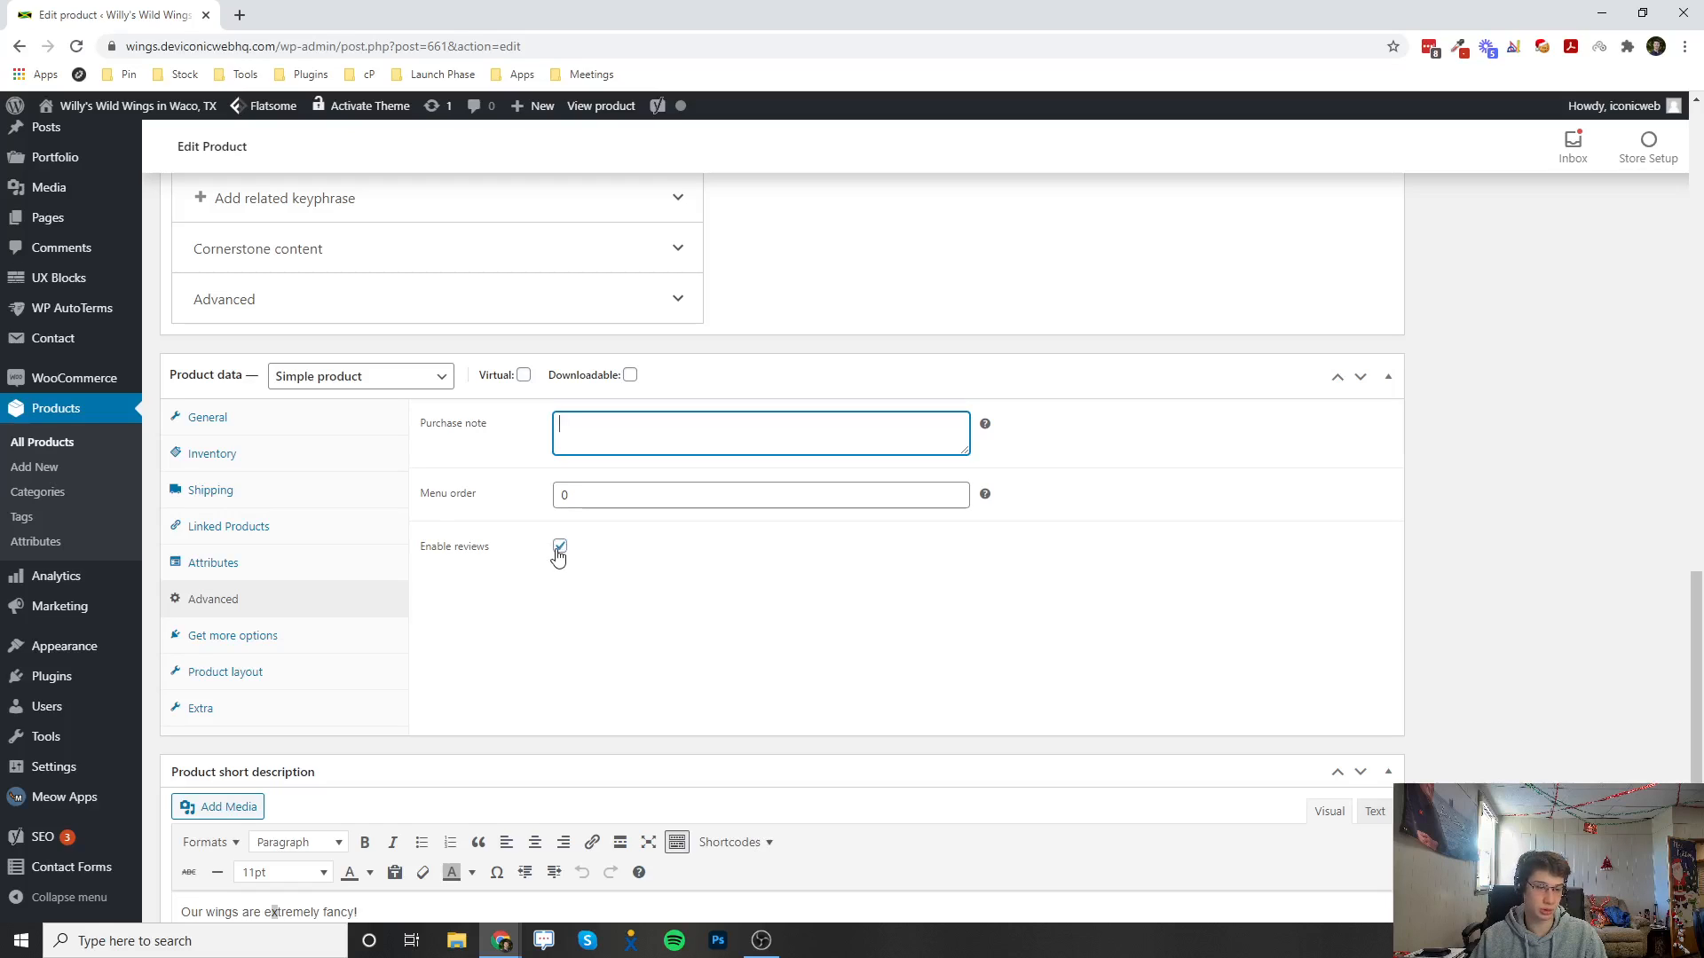
Examine the recommended extensions, the custom product layout settings and the extra settings for custom bubble, custom tab and product video.
left_click(294, 637)
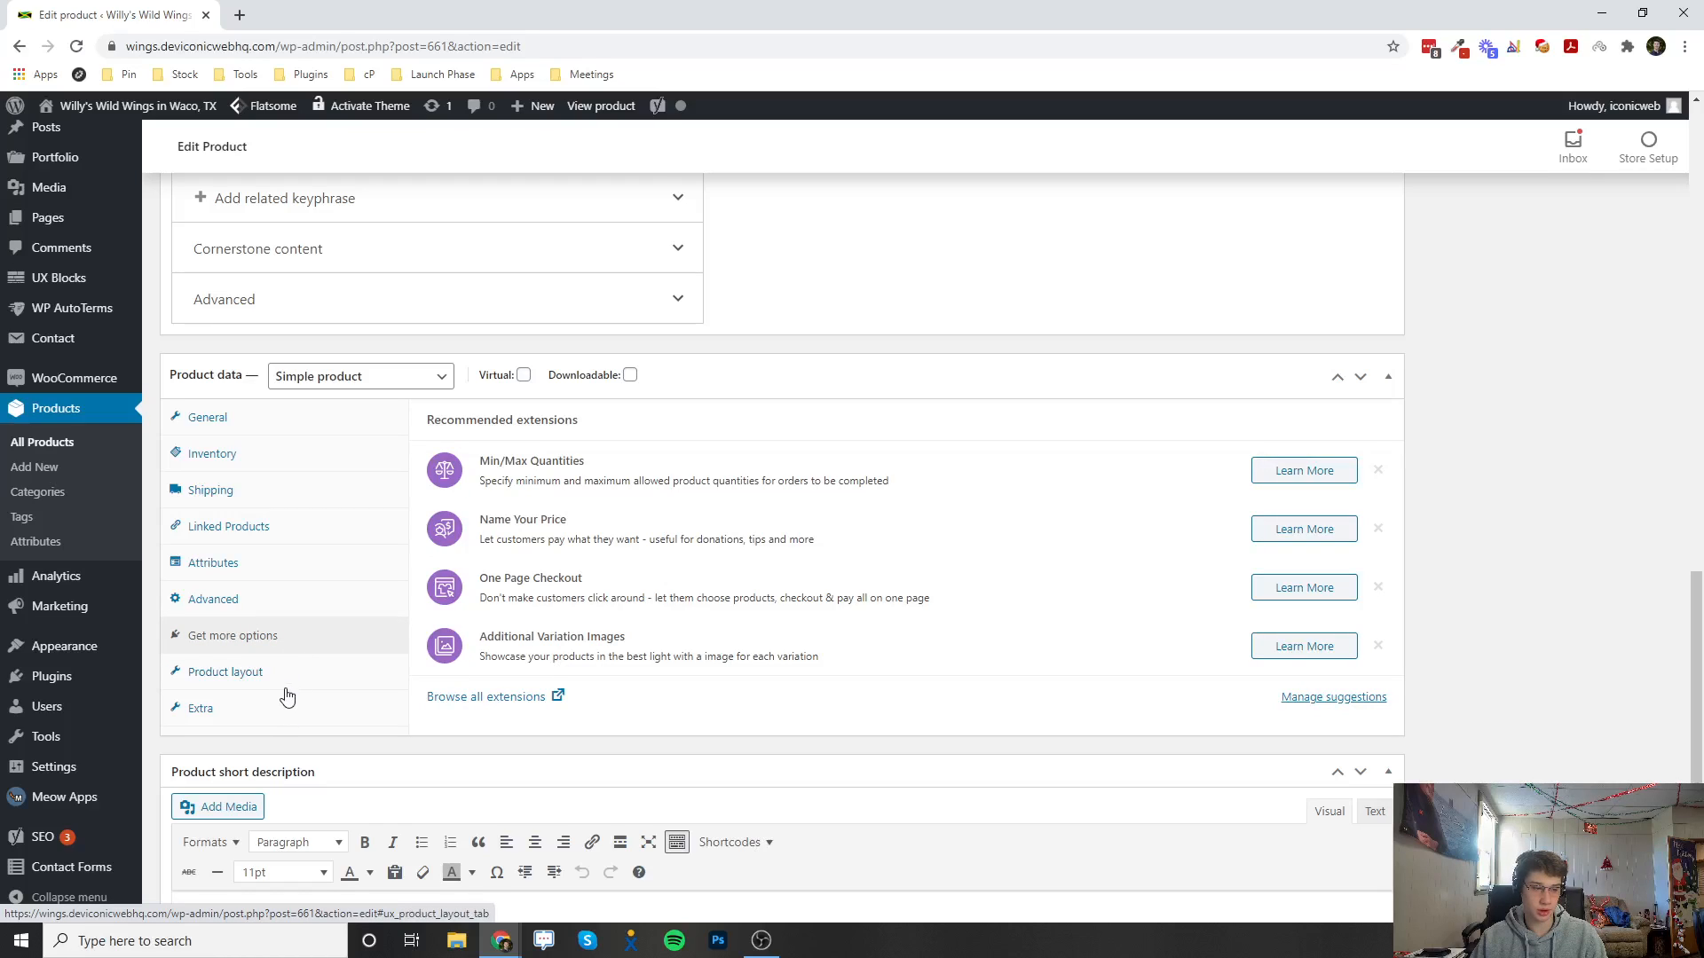
left_click(297, 681)
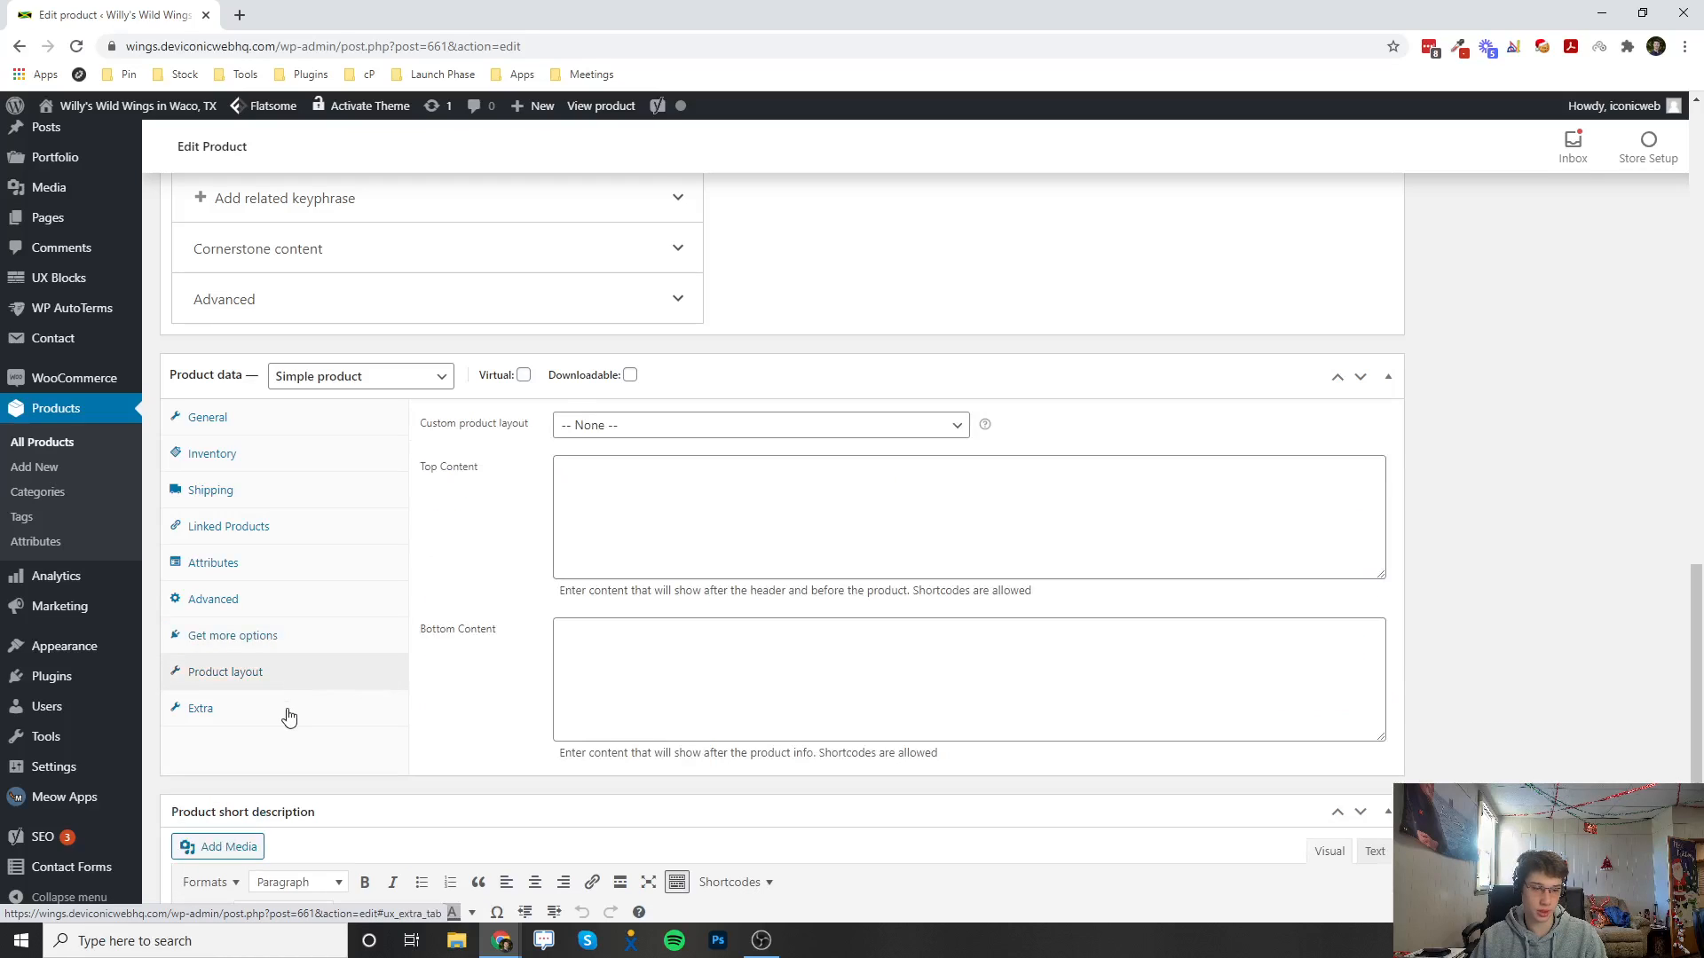
left_click(288, 713)
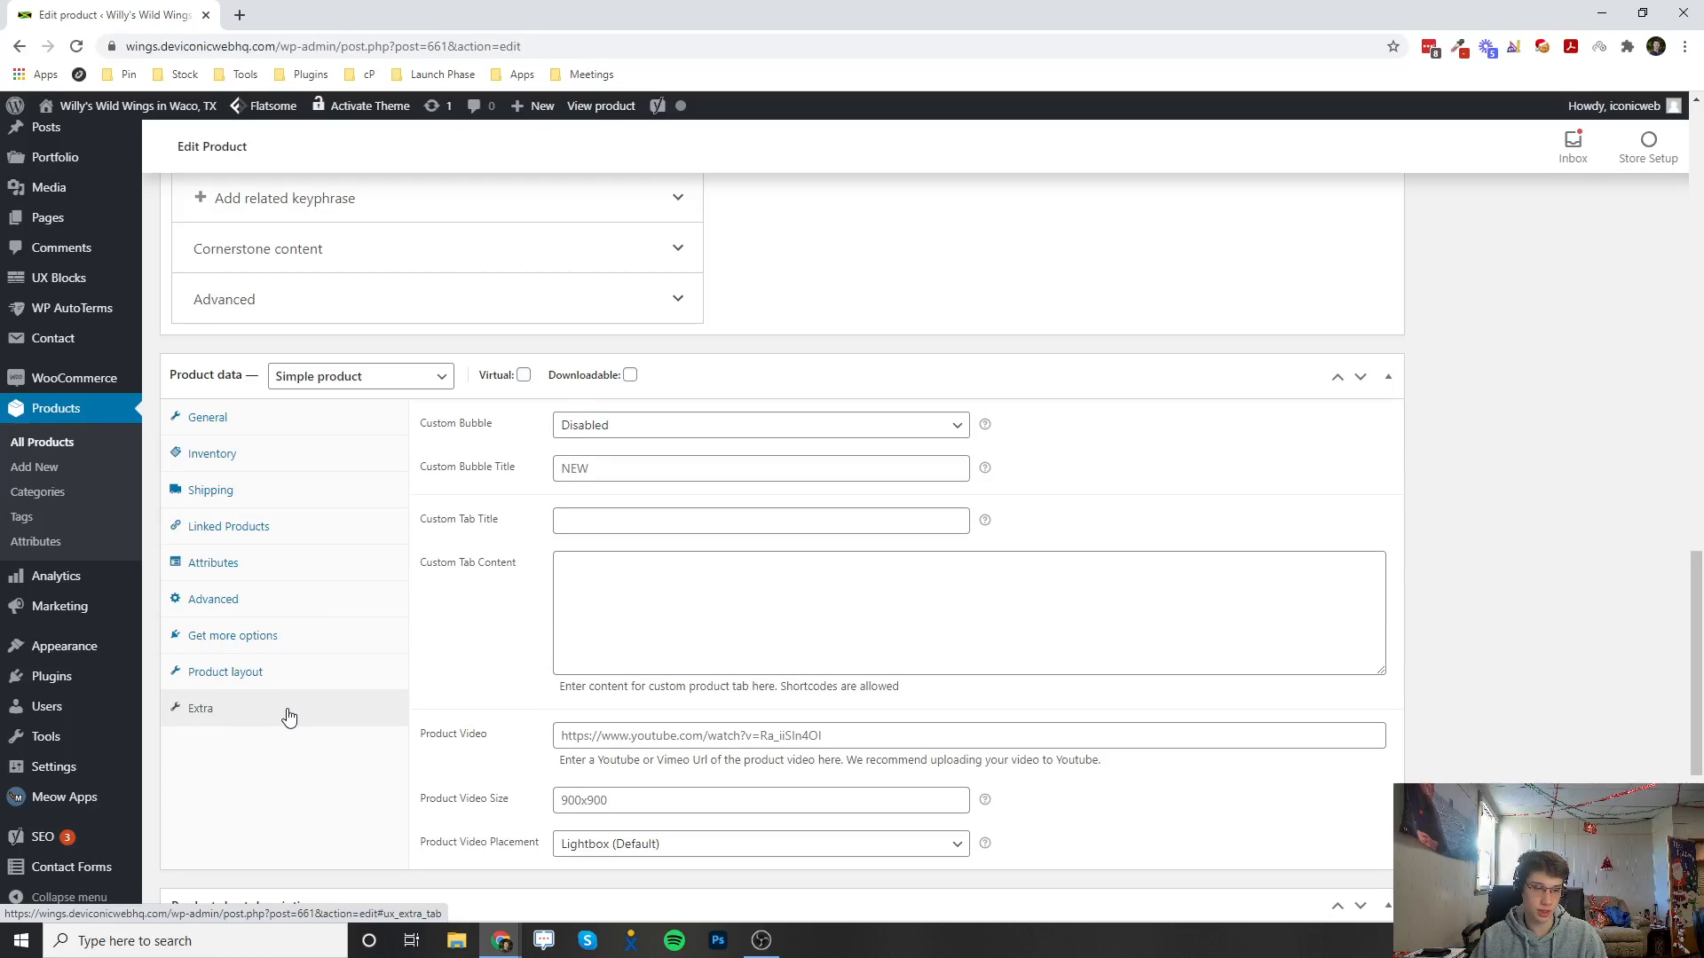
left_click(294, 645)
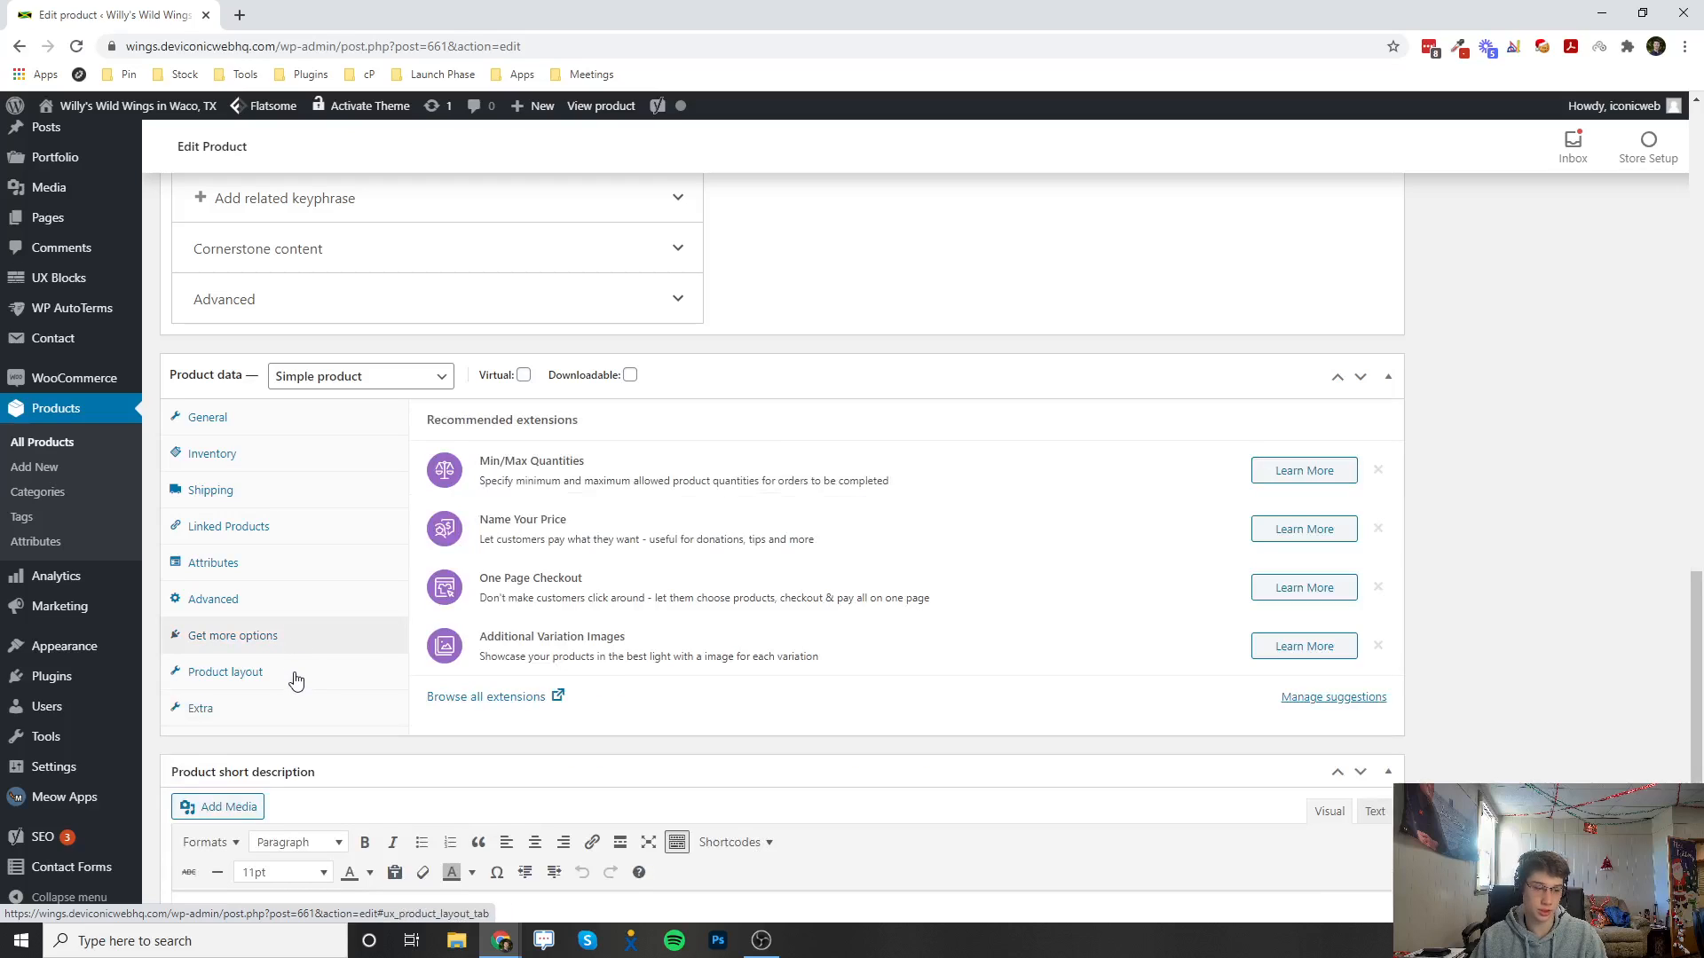
left_click(296, 681)
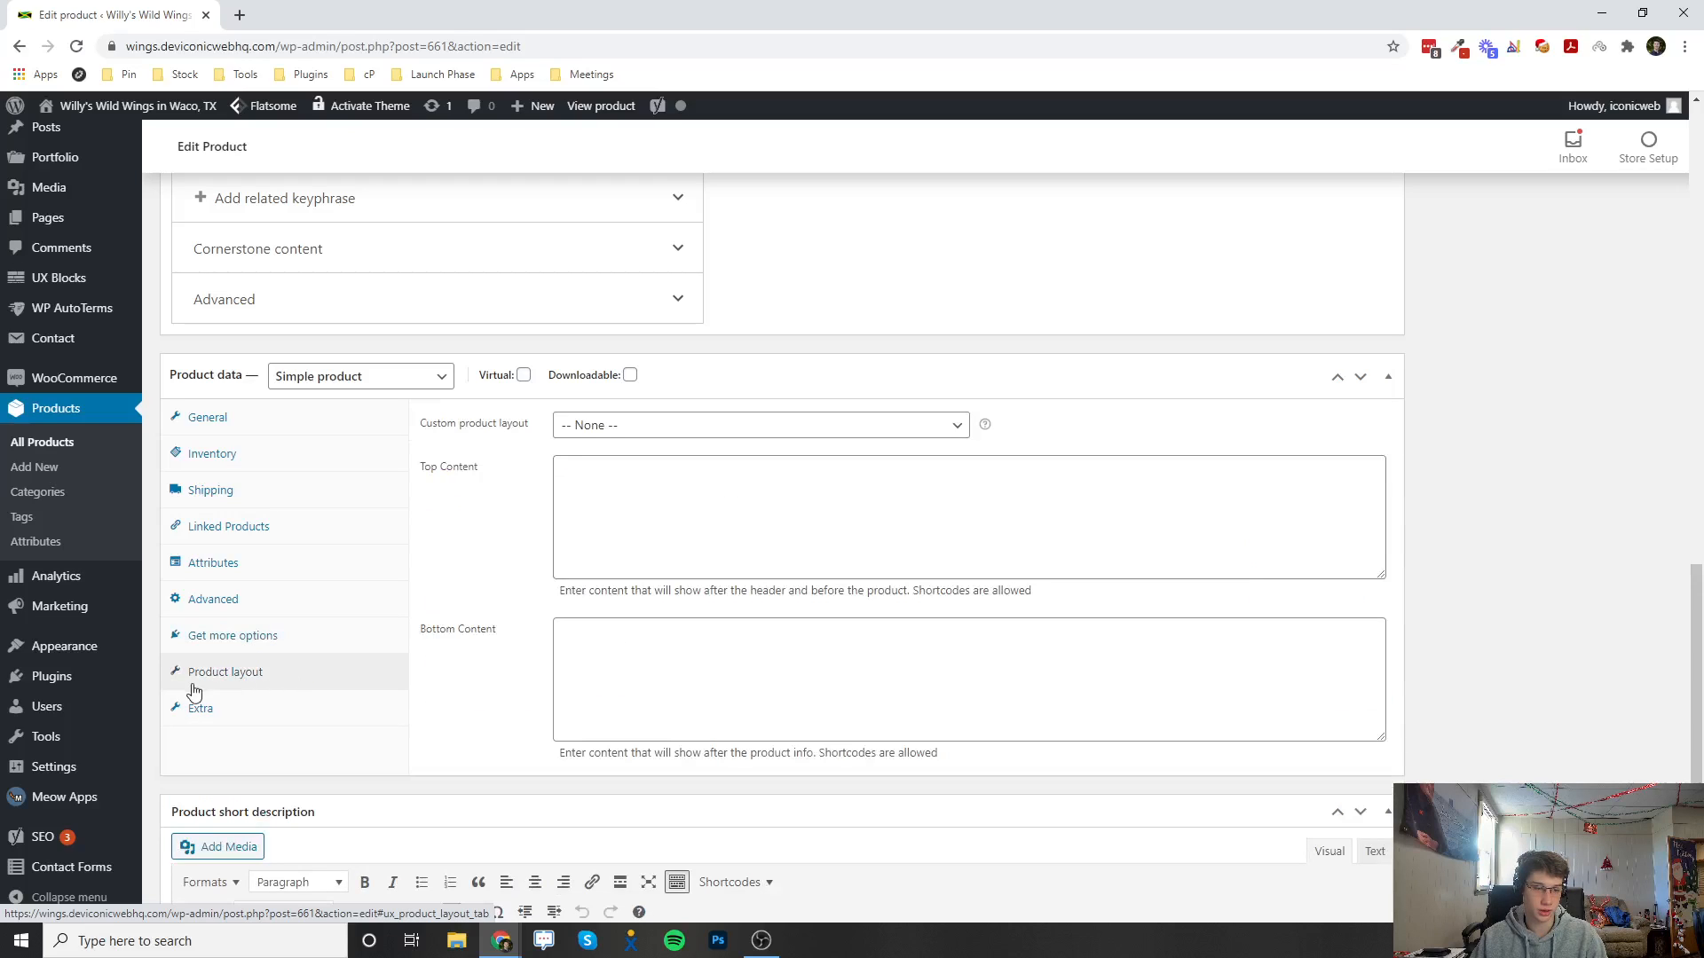
left_click(199, 719)
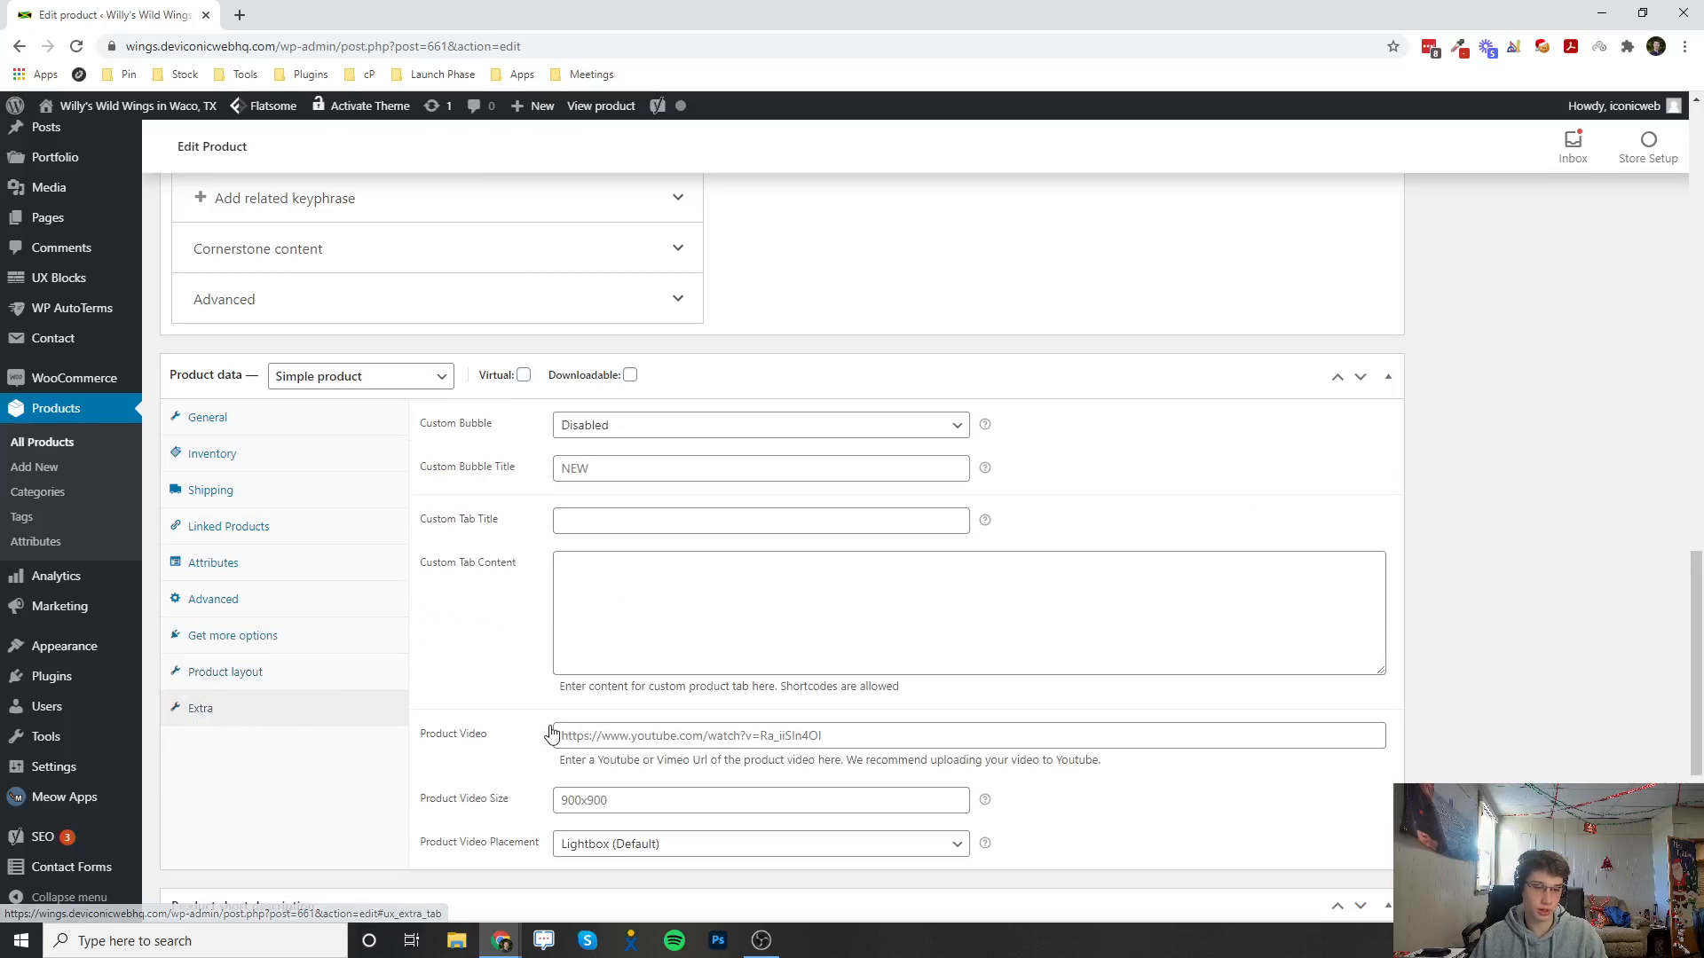
scroll(549, 721, "down", 2)
scroll(548, 720, "up", 2)
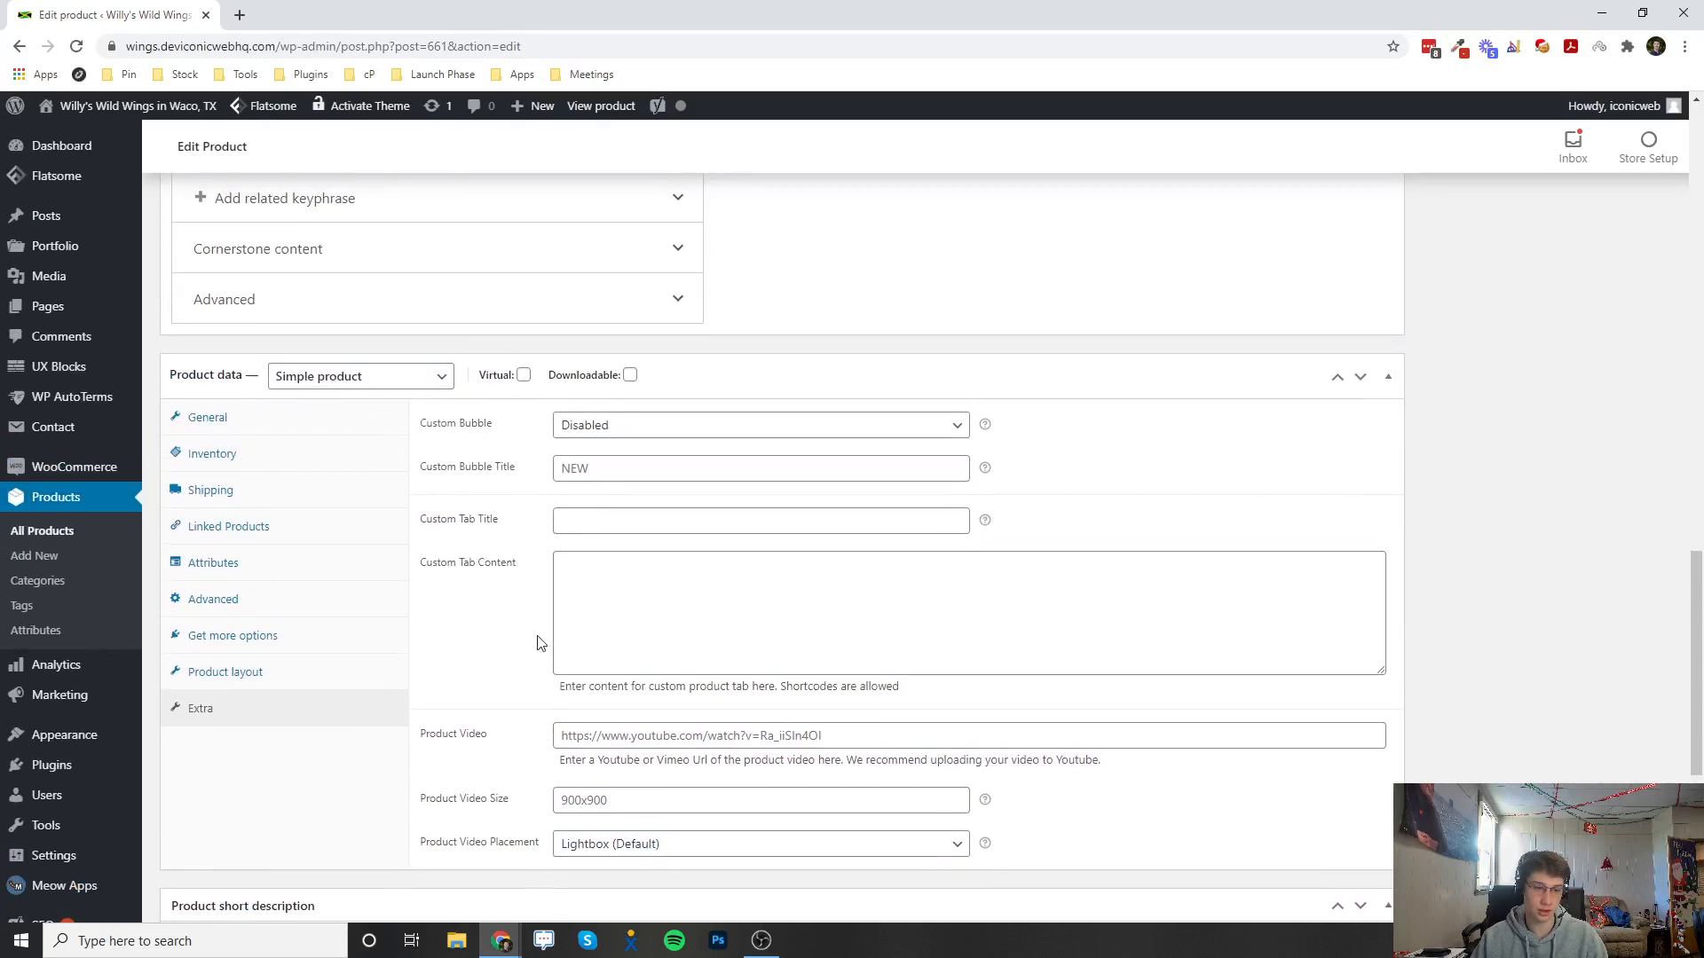
scroll(271, 778, "down", 1)
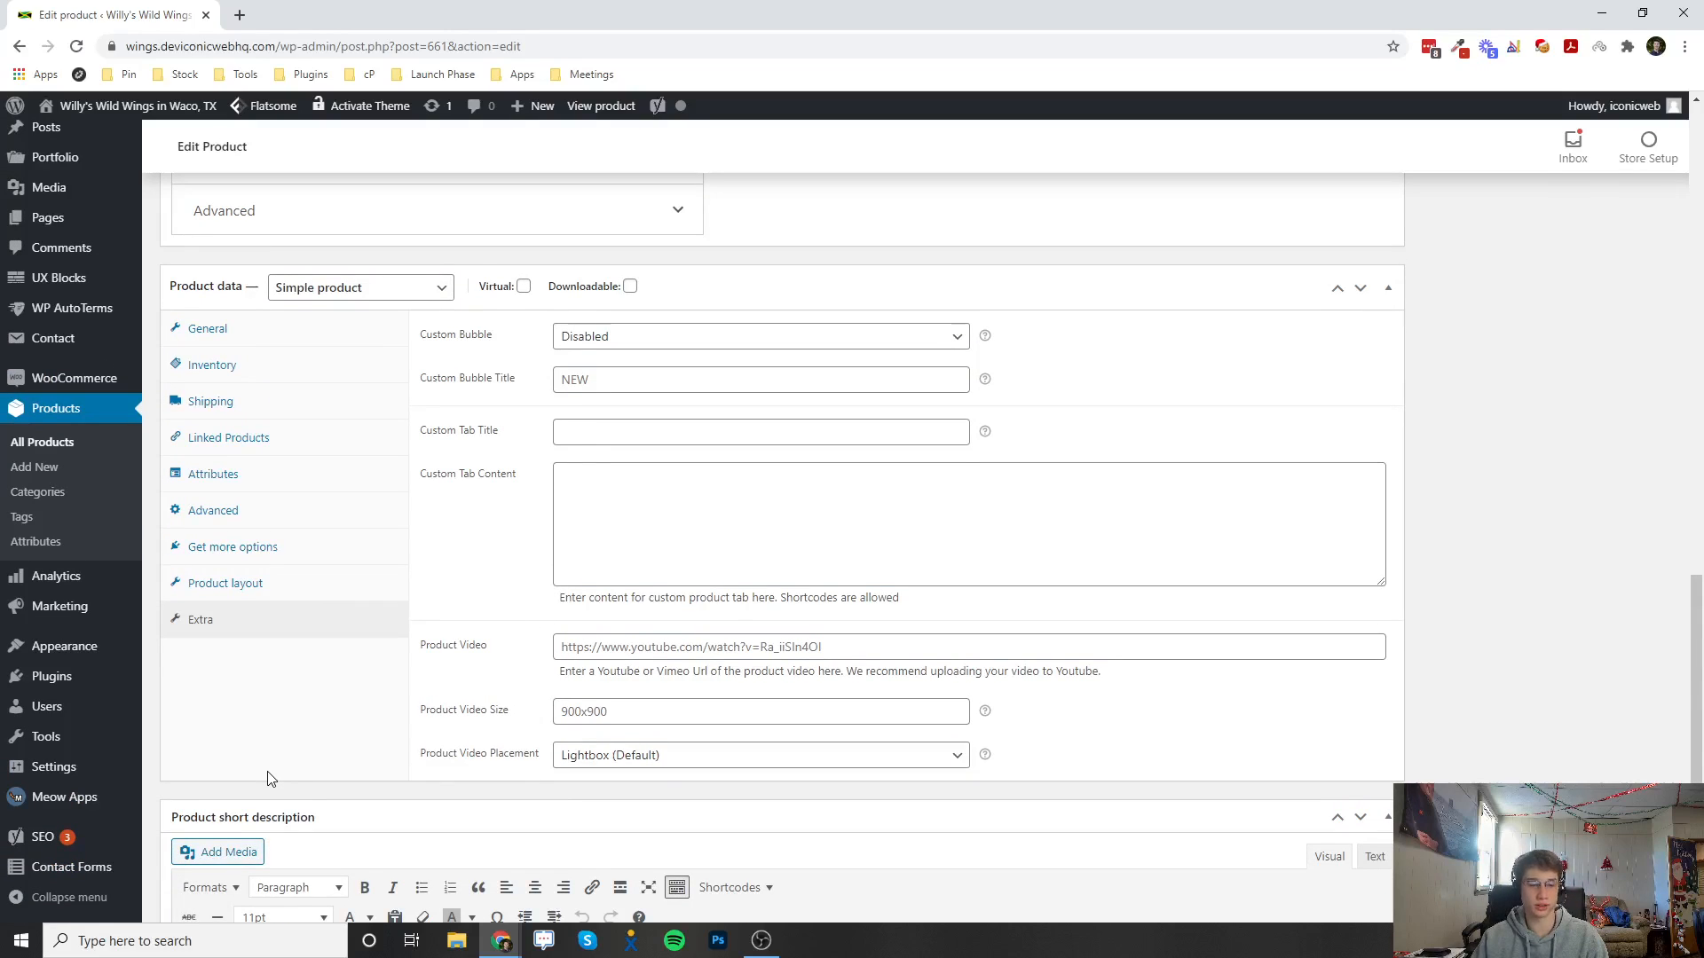